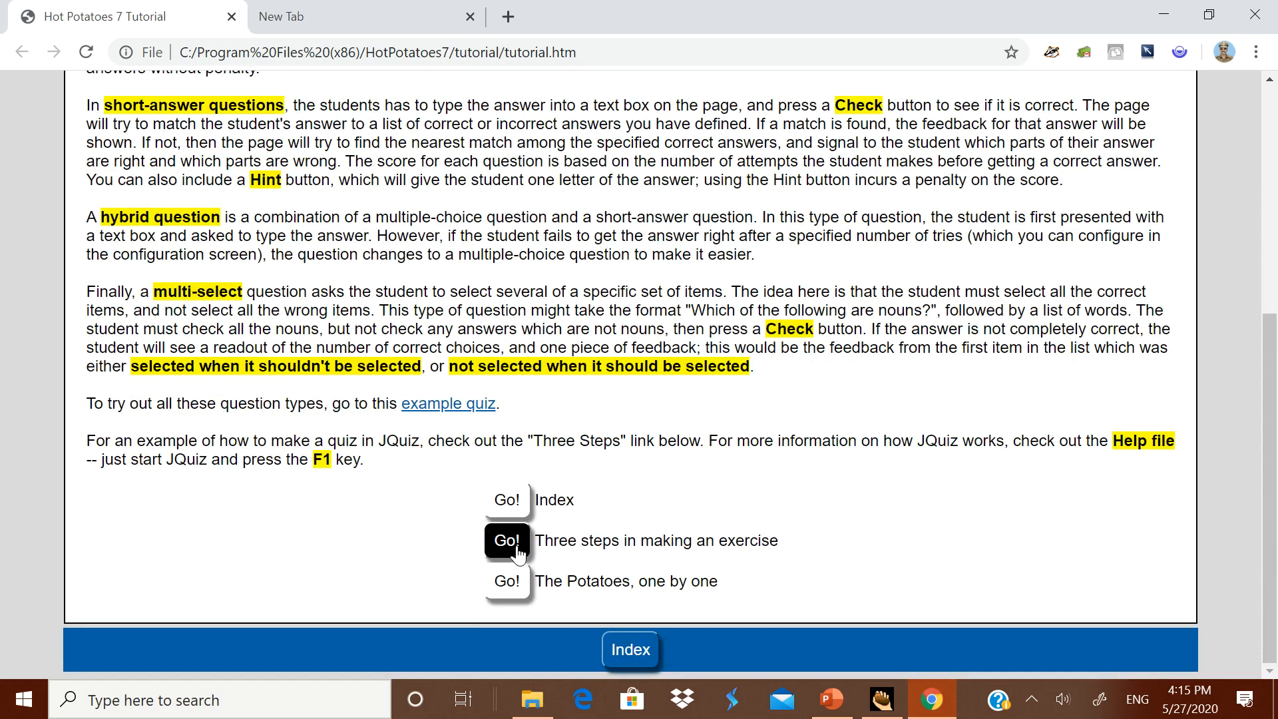
Step: Read the tutorial's "Three steps in making an exercise" section through Step 2 on configuring the output
left_click(512, 549)
left_click(552, 542)
scroll(592, 595, "down", 5)
scroll(592, 592, "down", 5)
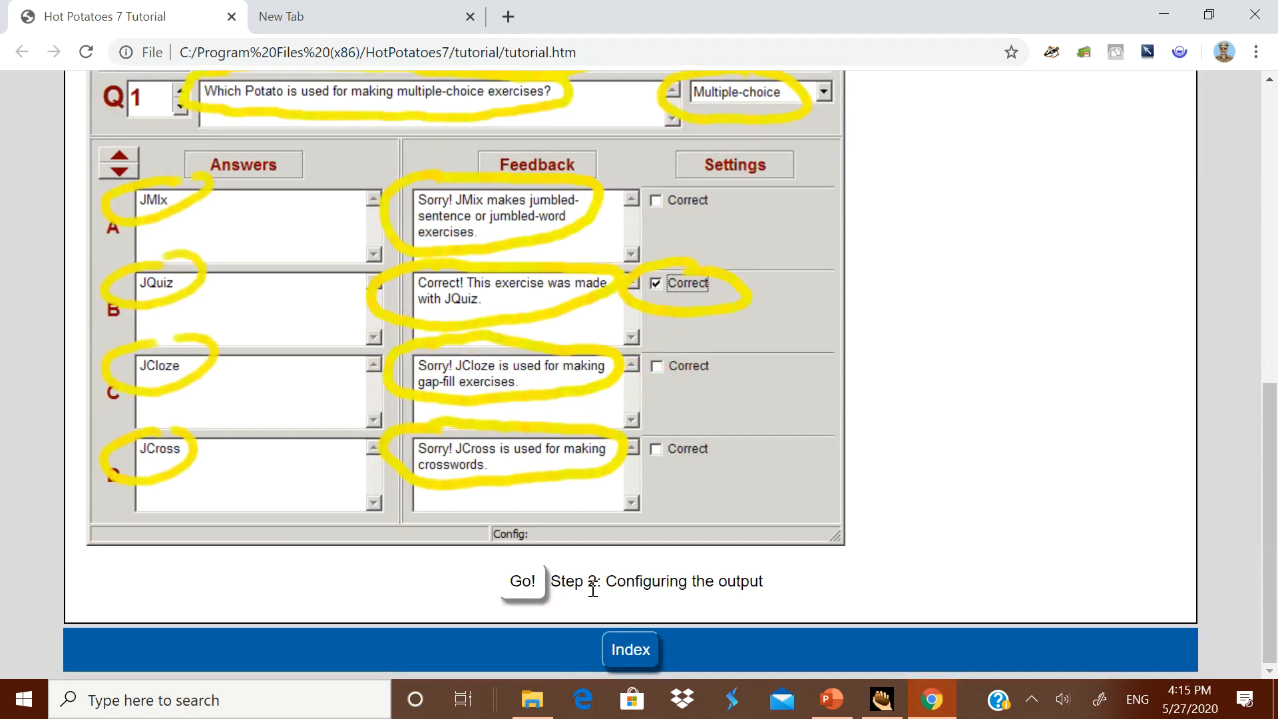
left_click(533, 586)
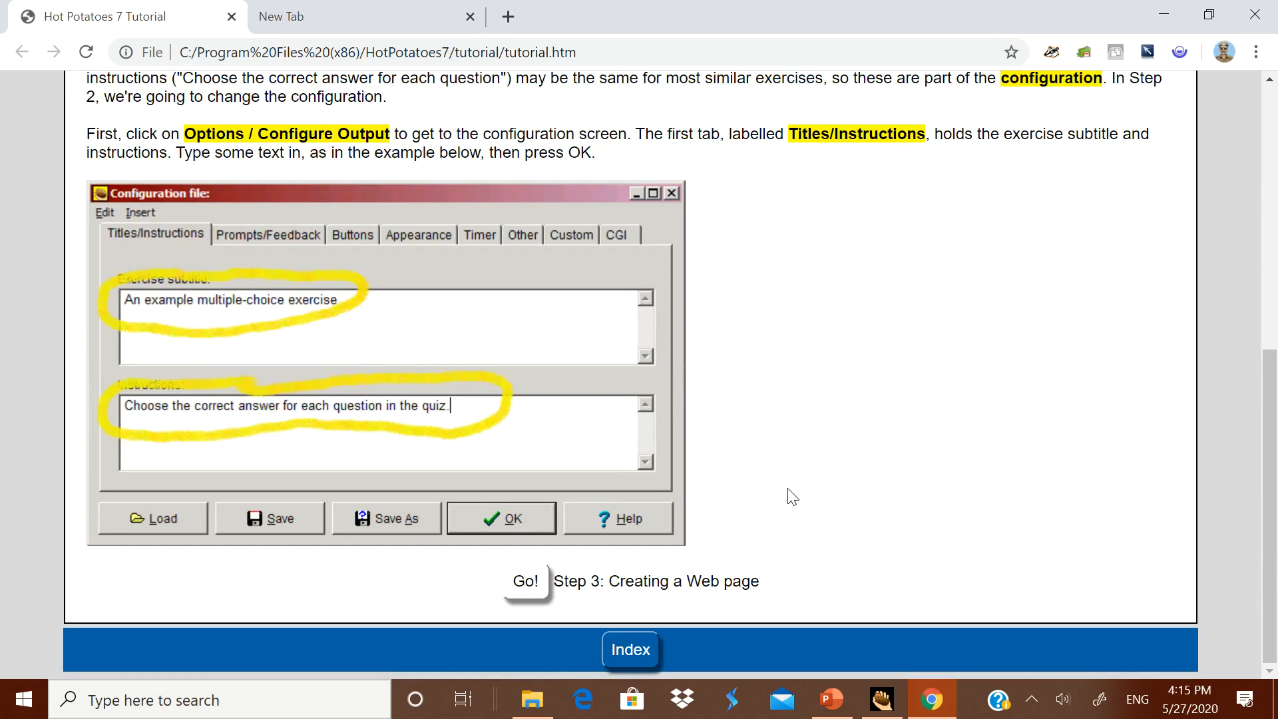
scroll(792, 496, "up", 8)
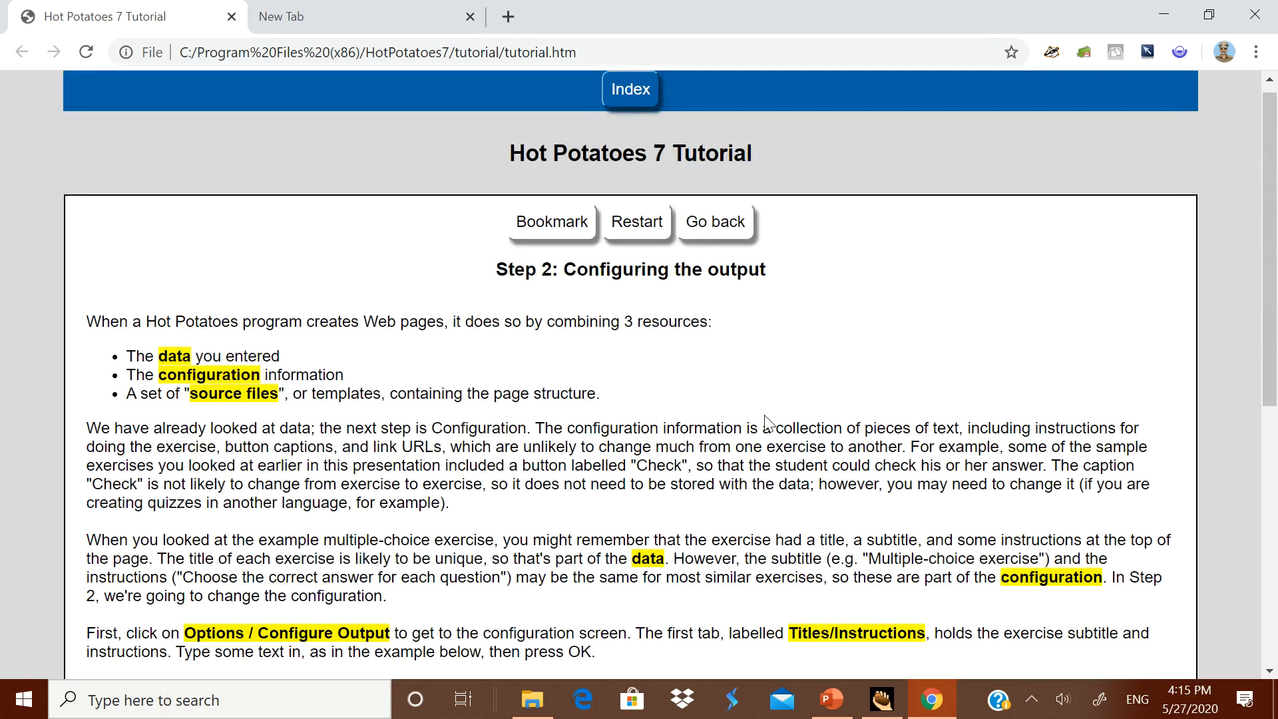
Step: Close the tutorial page and switch to Hot Potatoes to start the JQuiz exercise maker
left_click(232, 17)
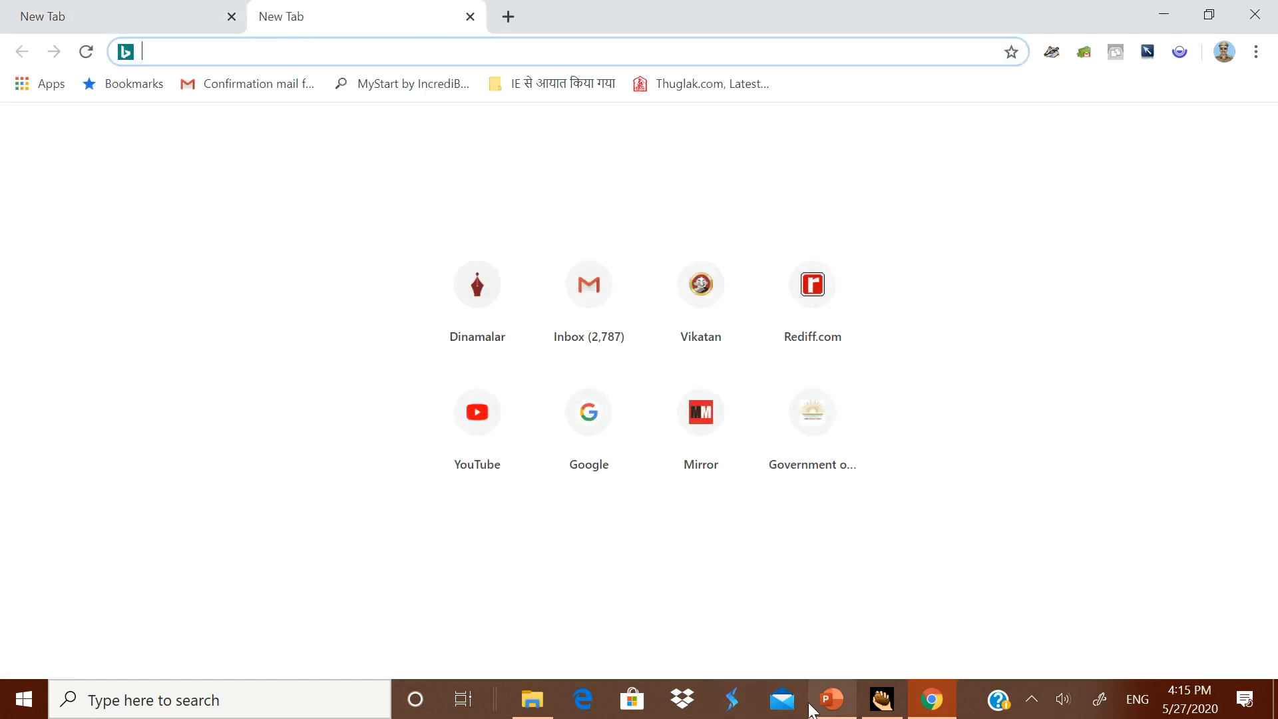
left_click(890, 710)
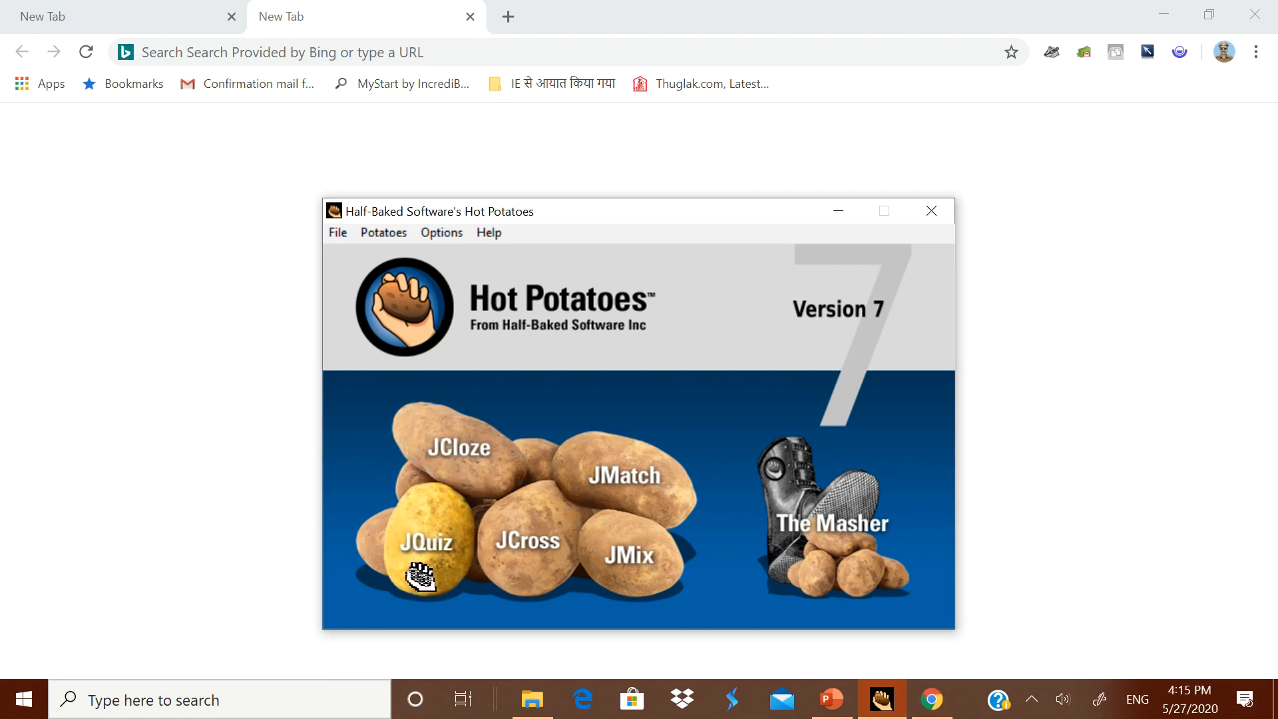
left_click(408, 559)
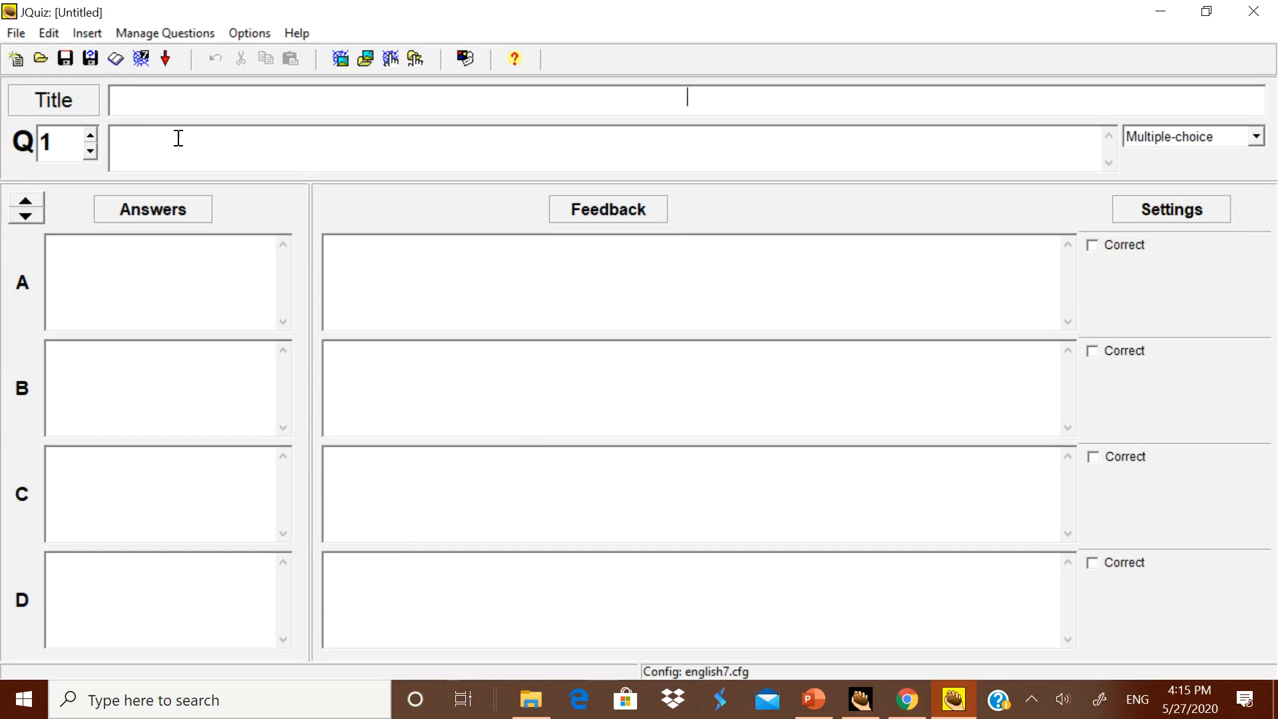
Step: Check the question types available for question 1, keeping Multiple-choice
left_click(322, 154)
left_click(478, 296)
left_click(1256, 137)
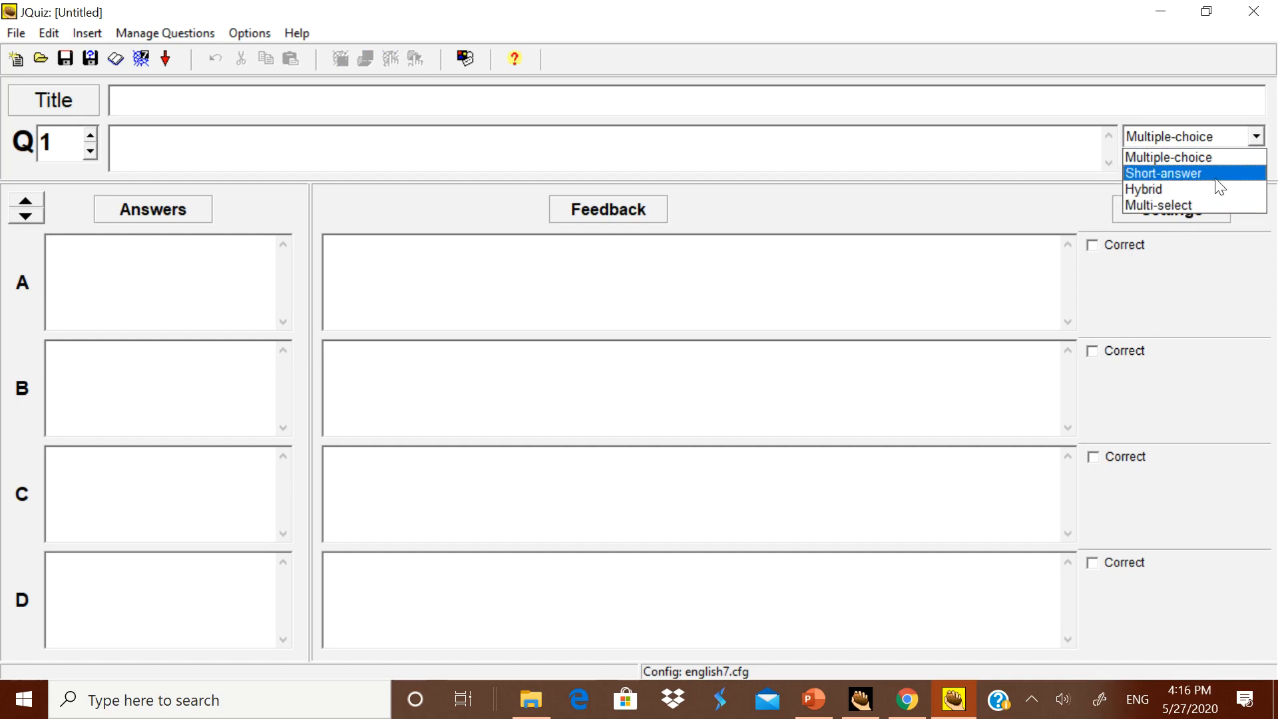
left_click(1221, 135)
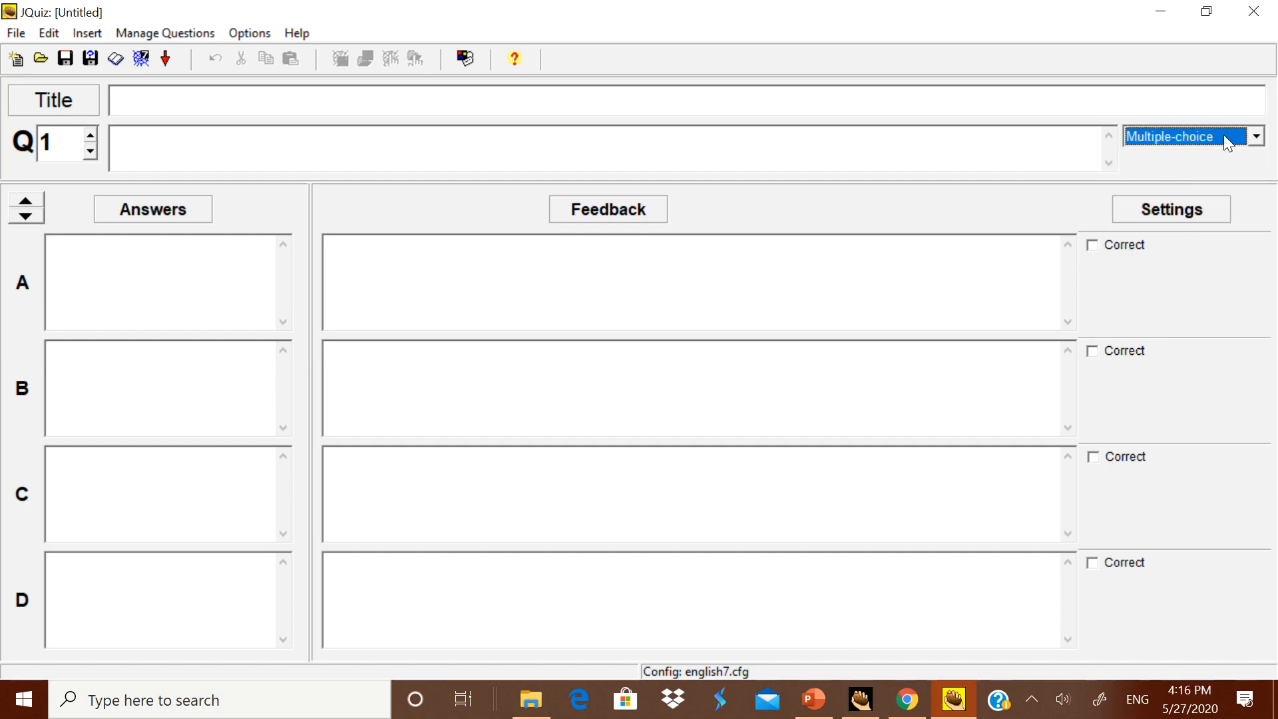
Step: Title the quiz "DEMO QUIZ" and enter question 1 as "To which sports Sachin Tendulkar is associated with?"
left_click(278, 98)
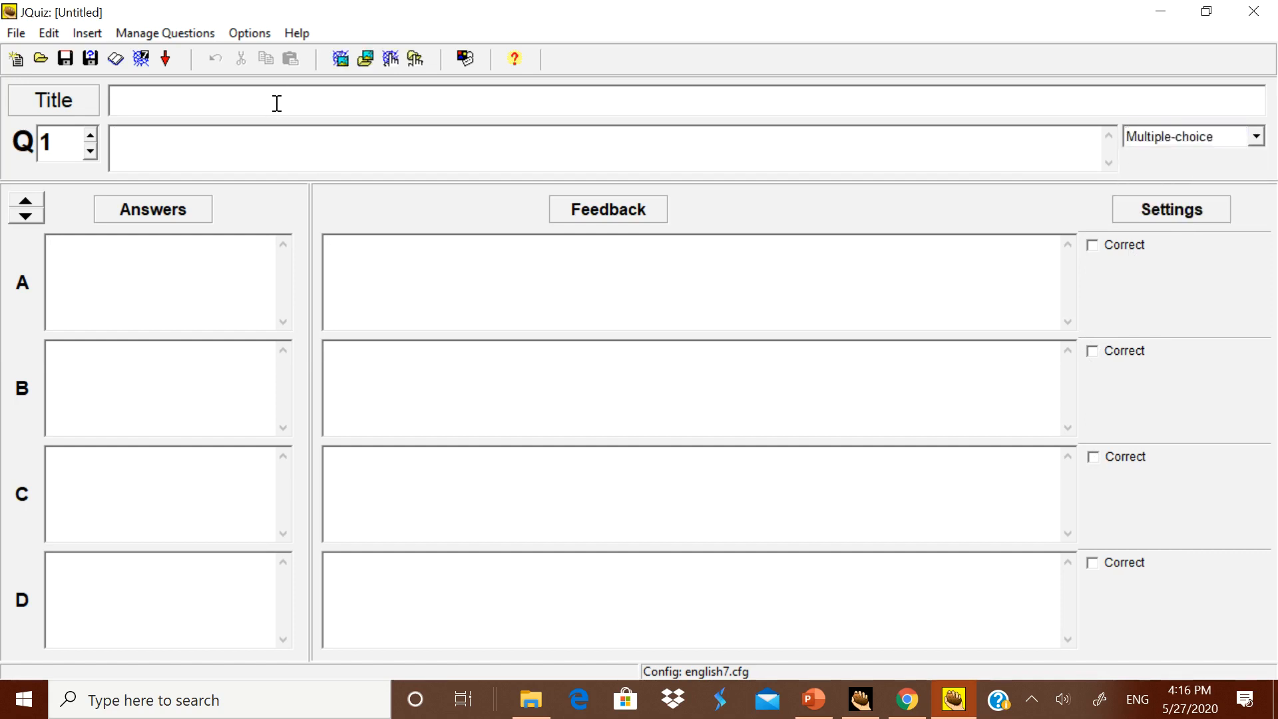
type("DEMO QUIZ")
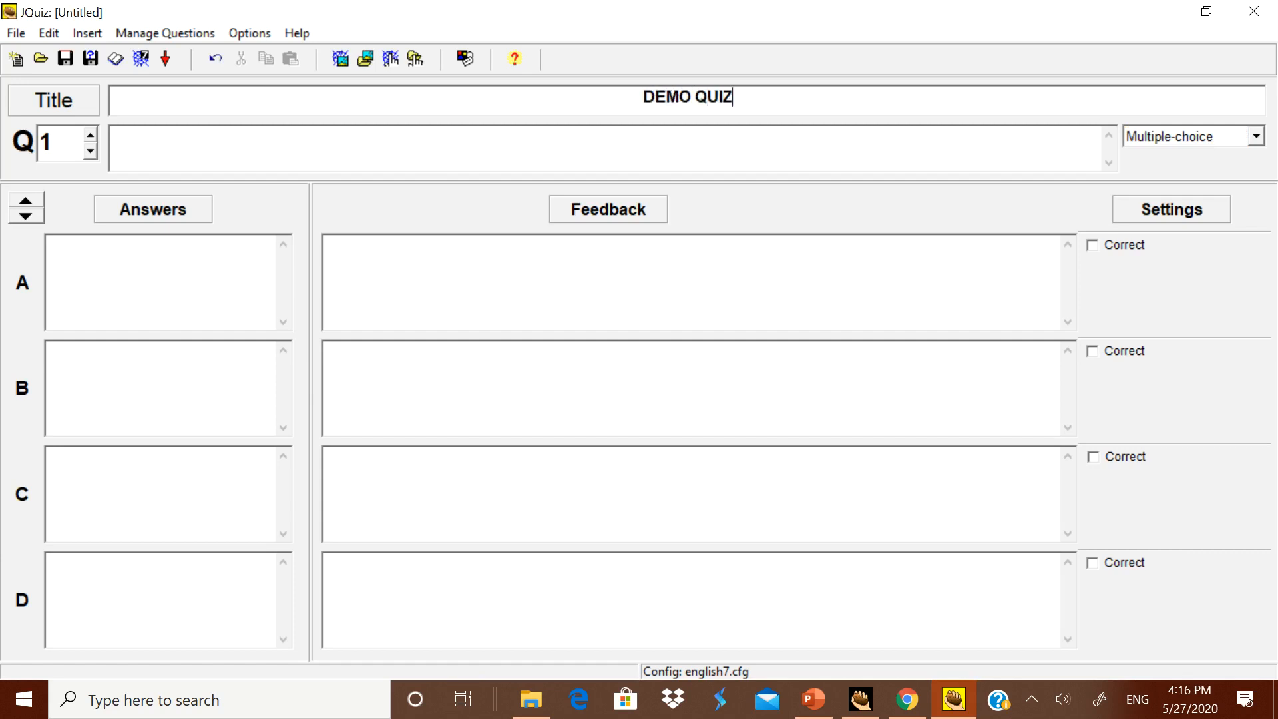
left_click(163, 146)
type("To which sports Sachin T")
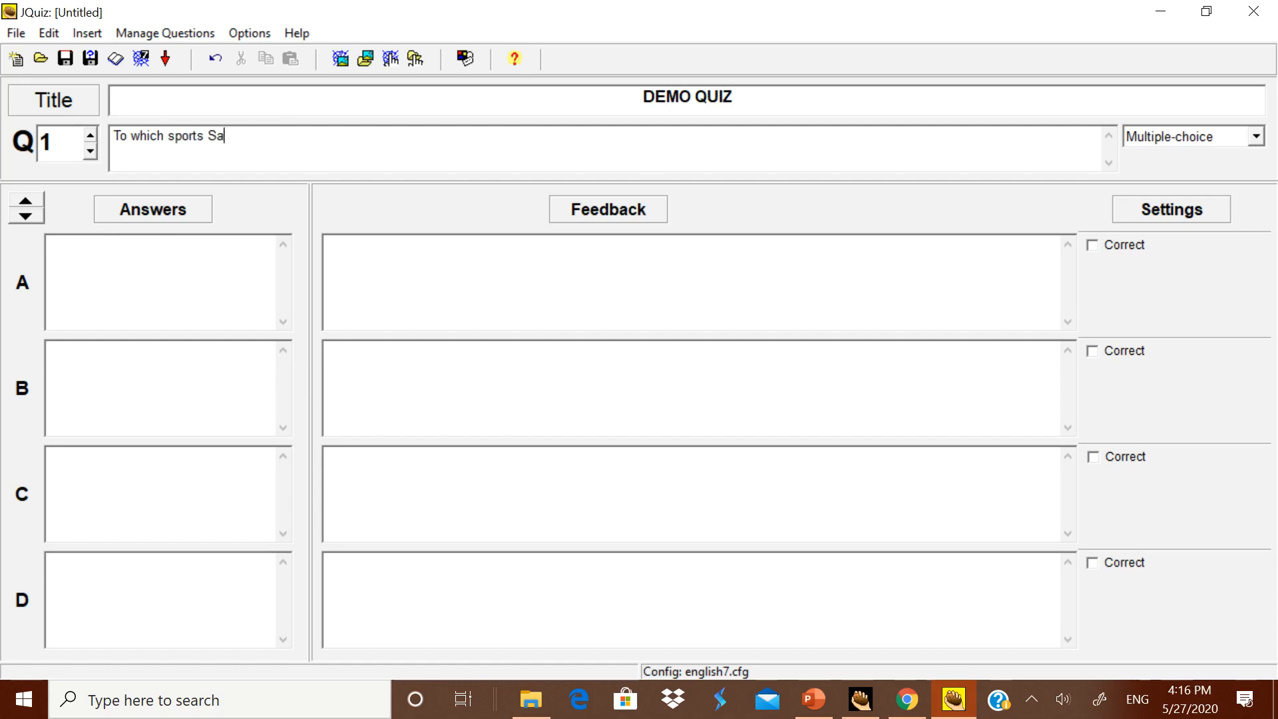
type("endulkar is associate")
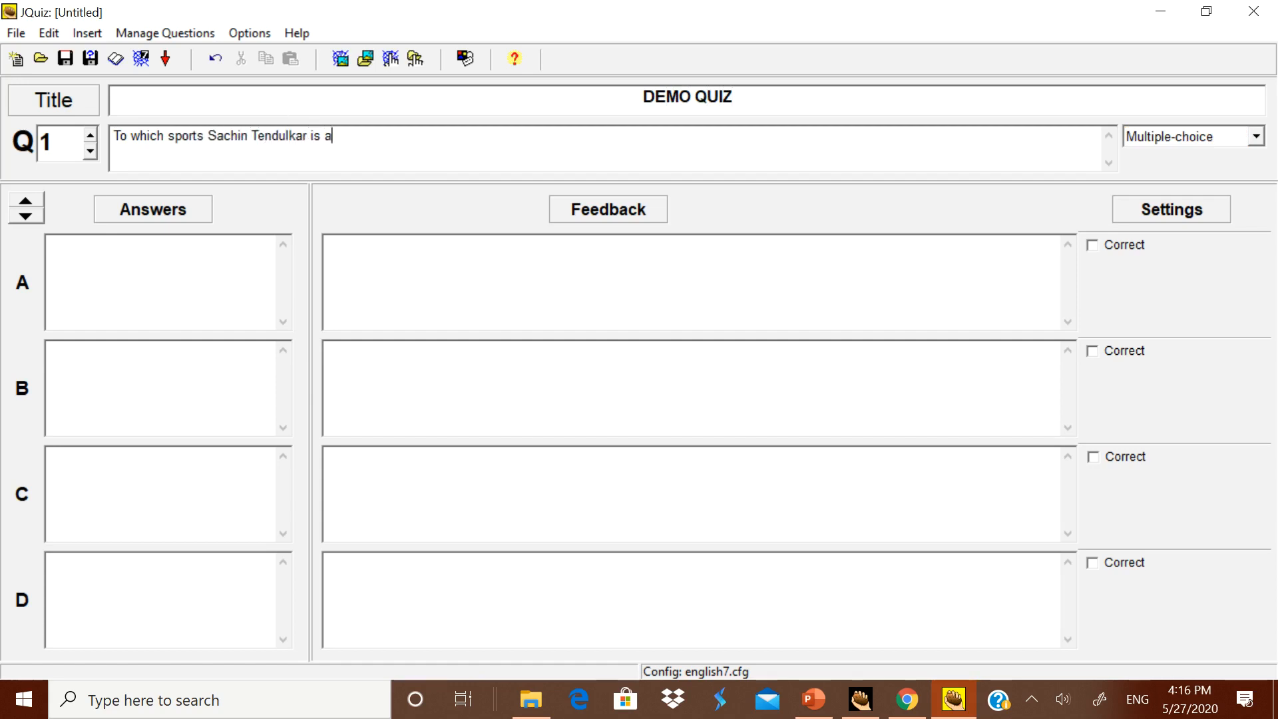
type("d with")
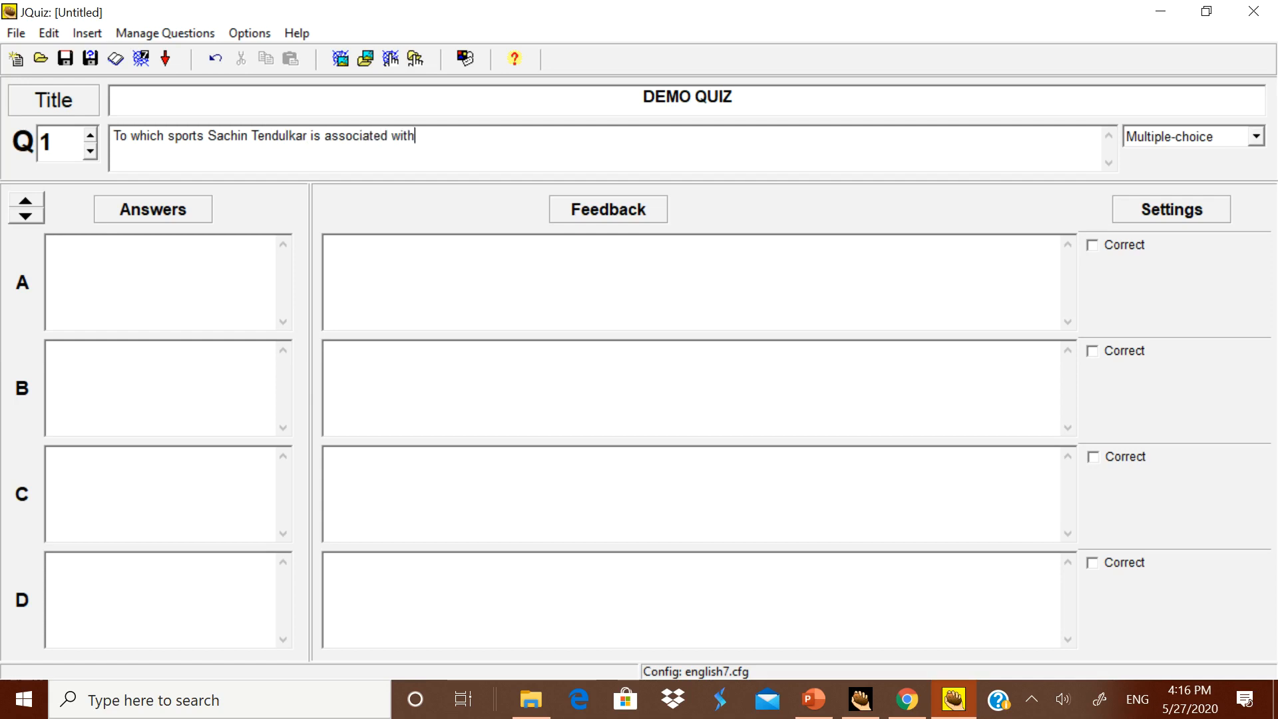
type("?")
Step: Enter "Hockey" as answer A and "Football" as answer B of question 1
left_click(126, 270)
type("Hocket")
key("BackSpace")
type("y")
left_click(140, 412)
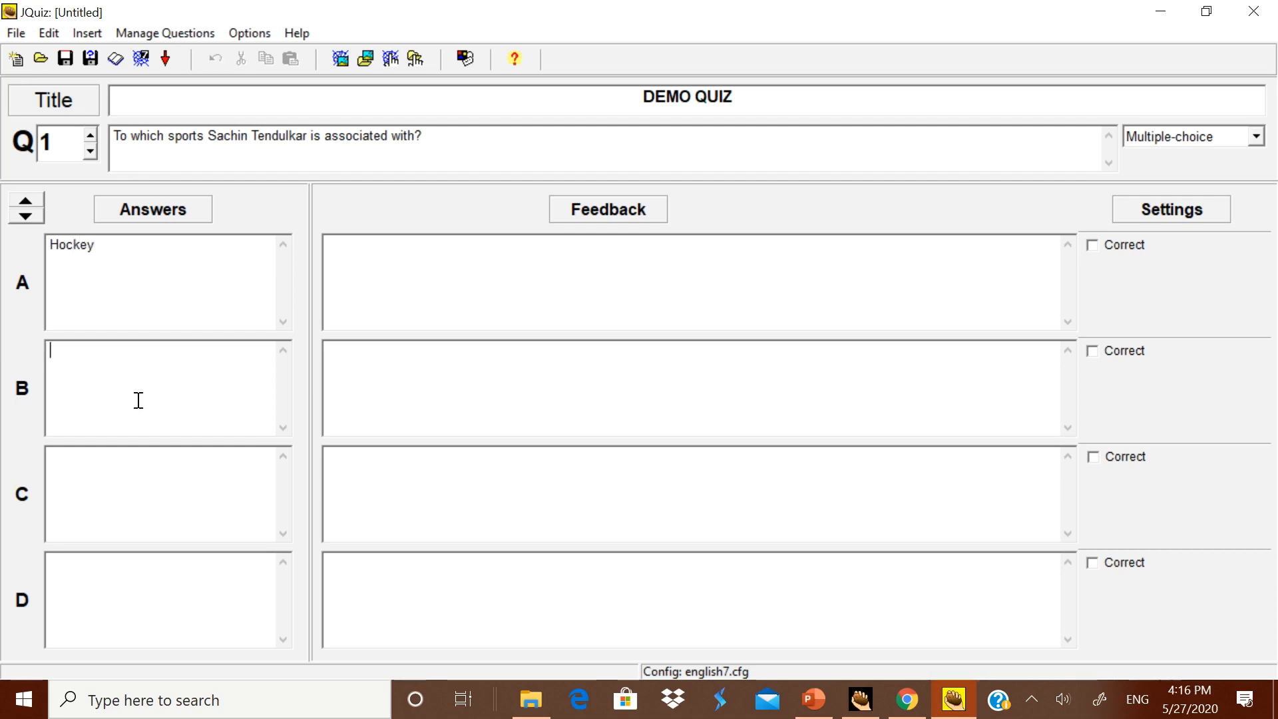
type("Football")
Step: Enter "Tennis" as answer C and "Cricket" as answer D of question 1, marking Cricket as correct
left_click(135, 469)
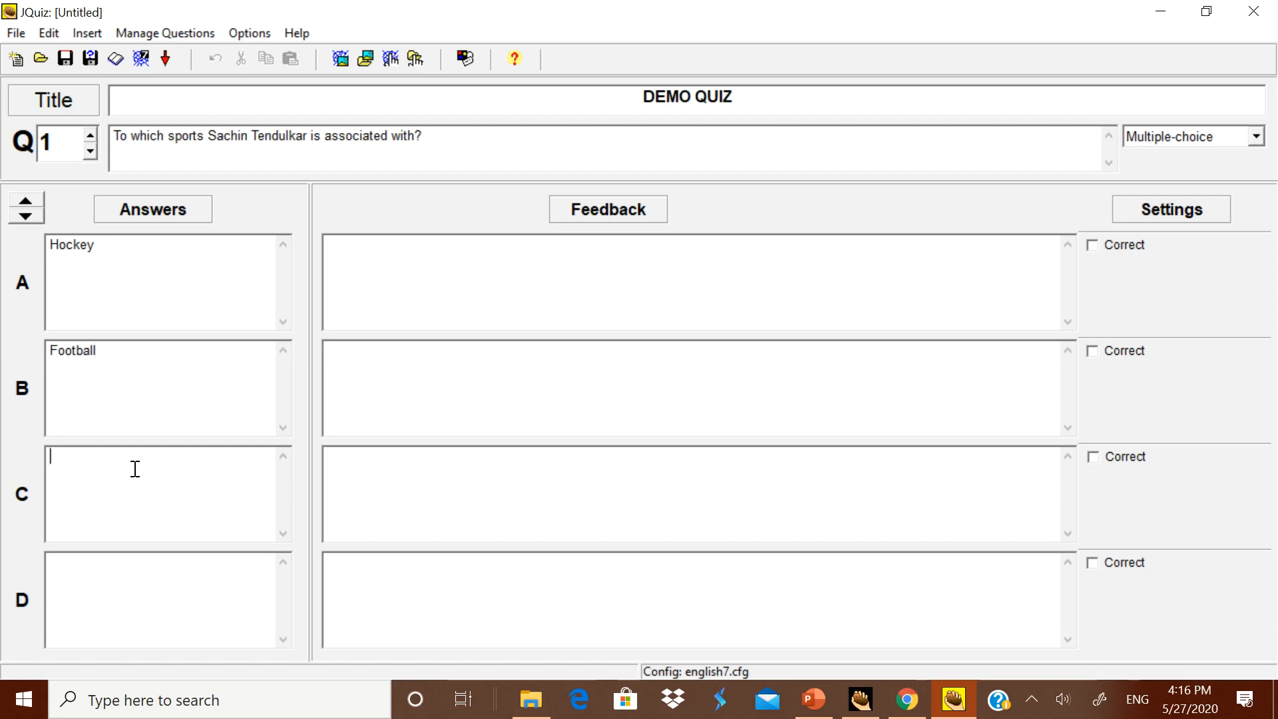
type("Tennis")
left_click(123, 573)
type("Cricket")
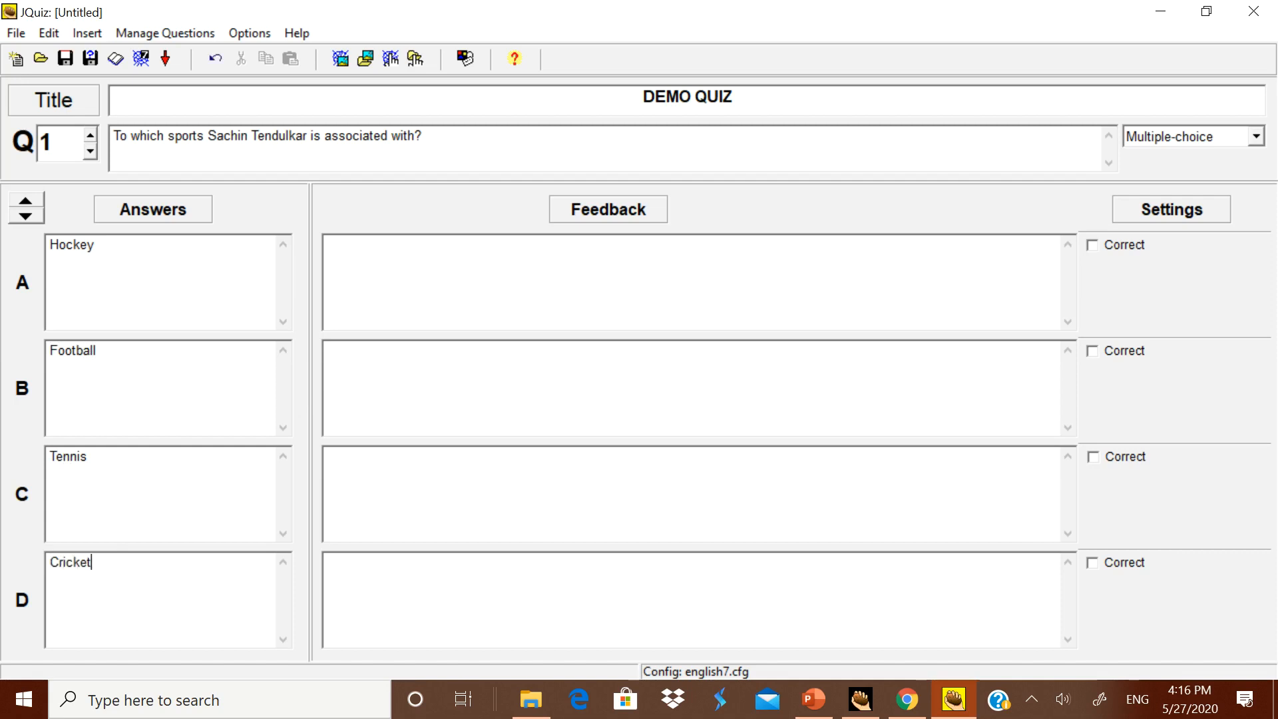
left_click(1087, 567)
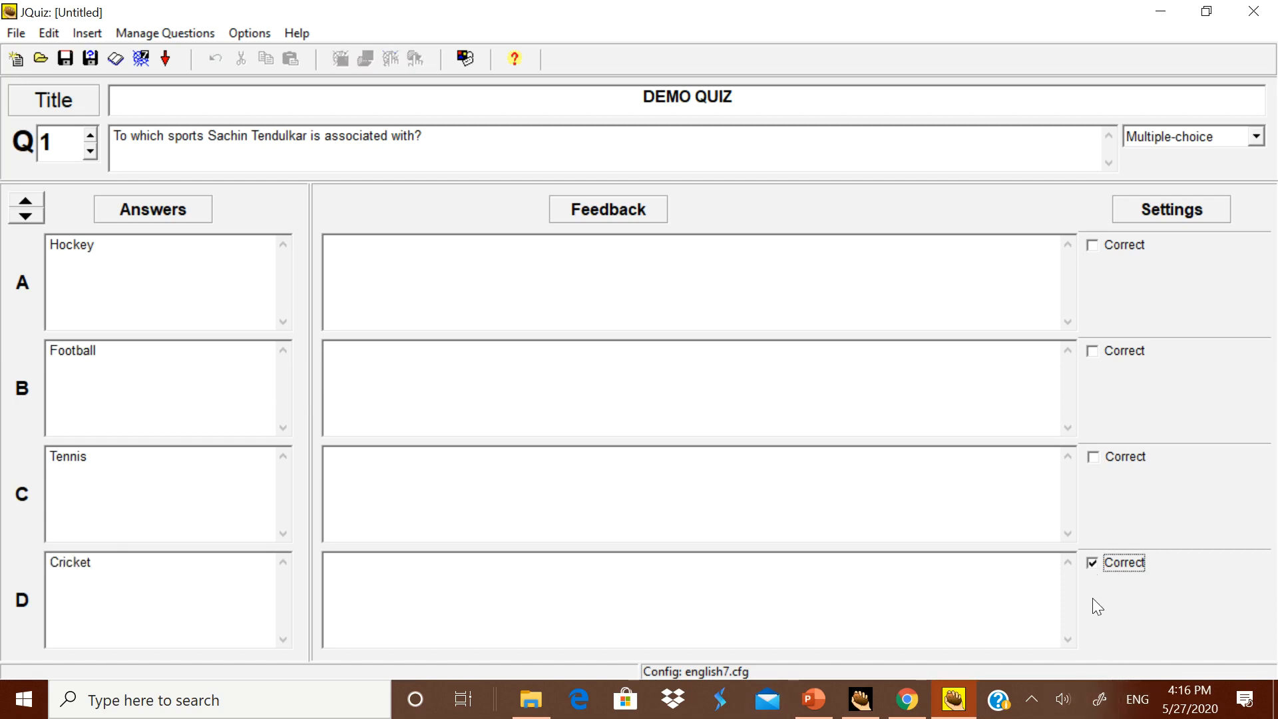
Step: Go to question 2 and enter "Who is the present Finance Ministe of India?" as its text
left_click(90, 134)
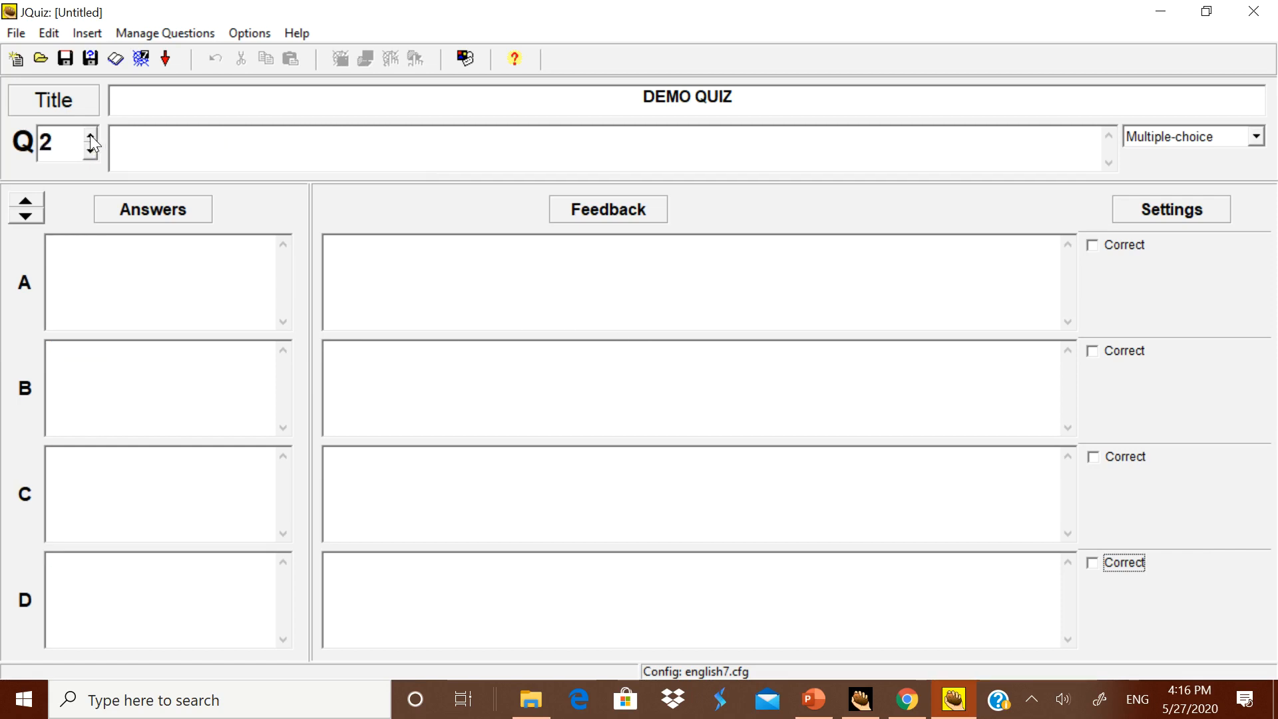
left_click(371, 157)
type("Who is the present ")
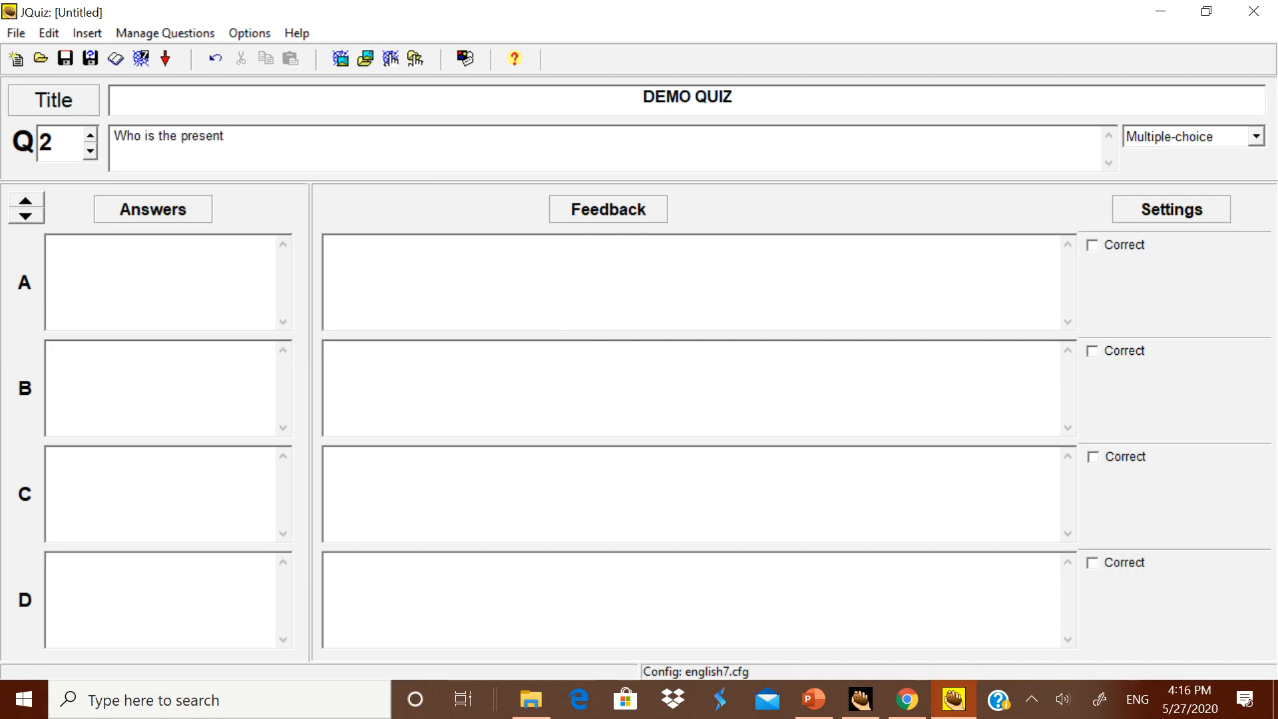
type("Finance Ministe of India")
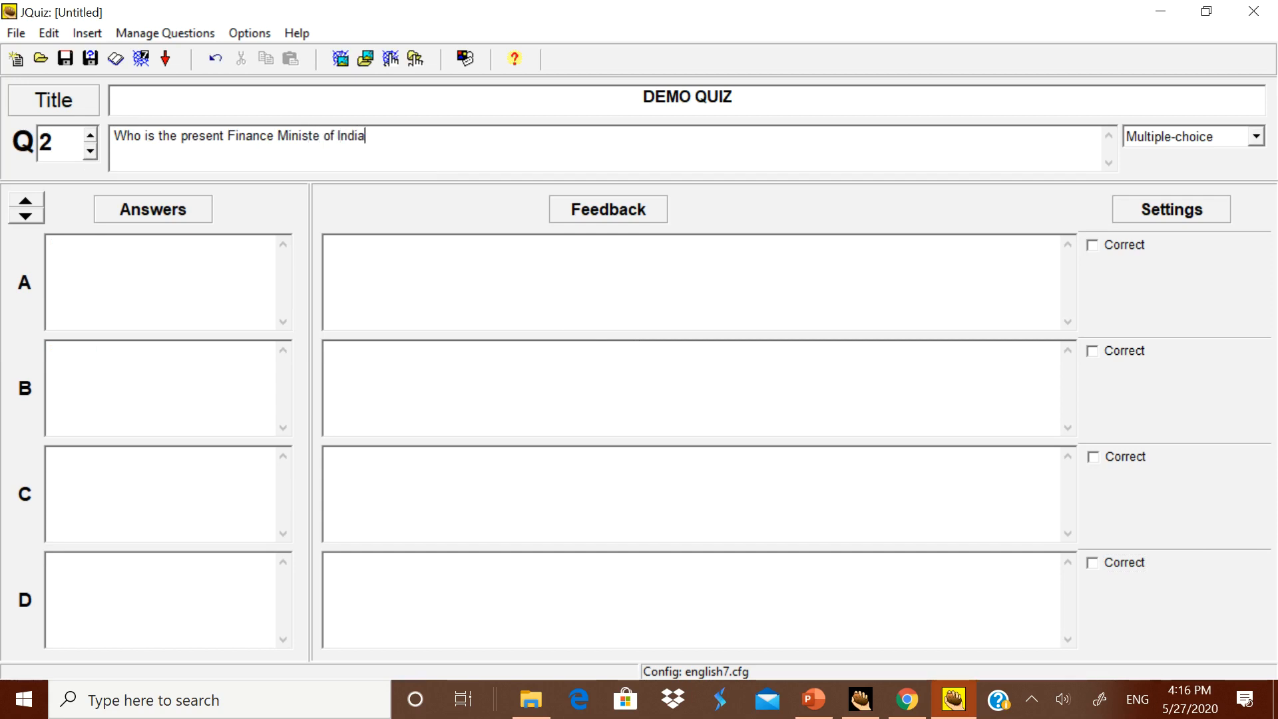
type("?")
Step: Enter "Dr.Manmohan Singh" as answer A of question 2
left_click(200, 267)
type("Ma")
key("BackSpace")
key("BackSpace")
type("Dr.M an")
key("BackSpace")
key("BackSpace")
key("BackSpace")
type("anm")
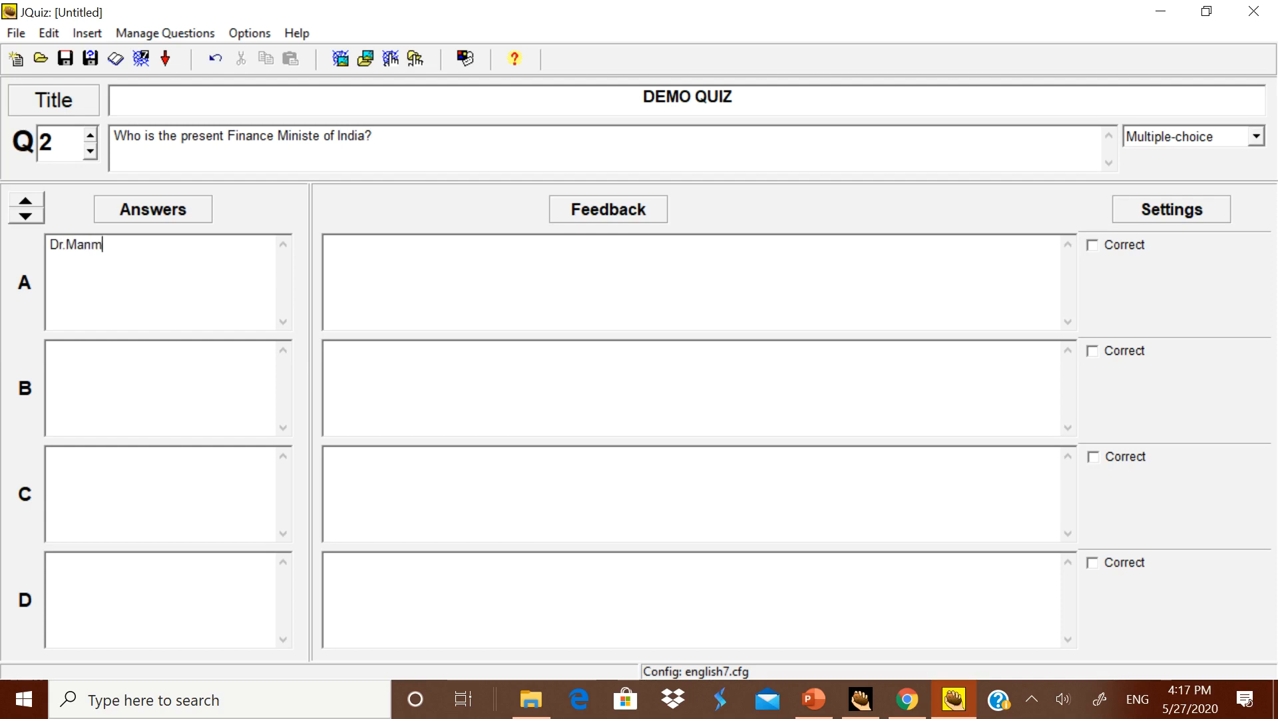
type("ohan Singh")
key("BackSpace")
key("BackSpace")
key("BackSpace")
type("ingh")
Step: Enter "Sh Narendra Modi" as answer B and "Sh P Chidambaram" as answer C of question 2
left_click(159, 364)
type("Sh Na")
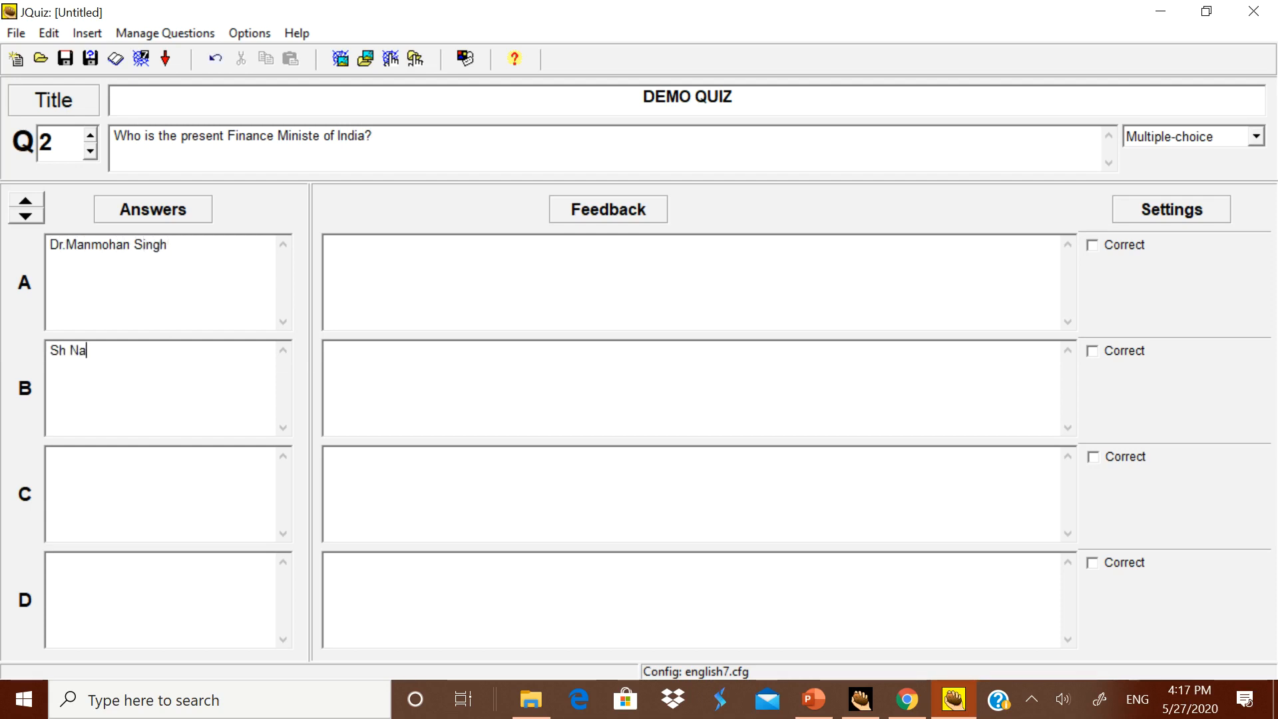
type("rendra Modi")
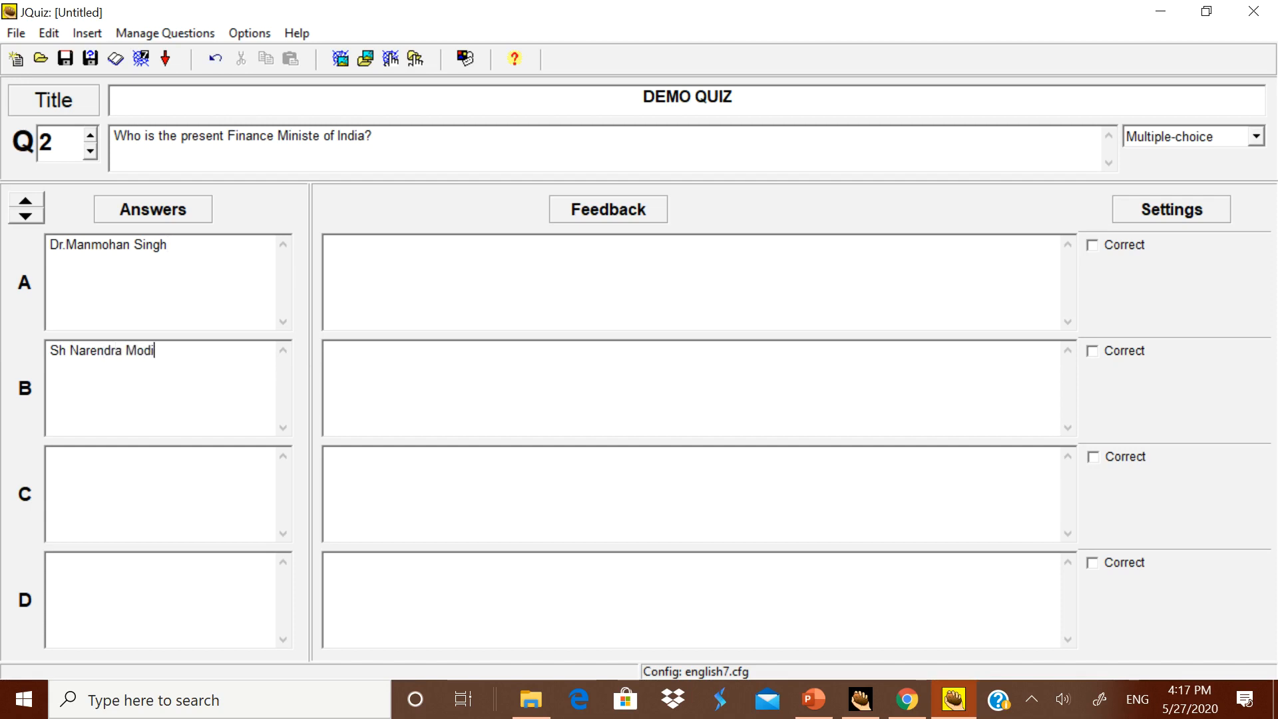
left_click(136, 480)
type("Sh P Chidambaram")
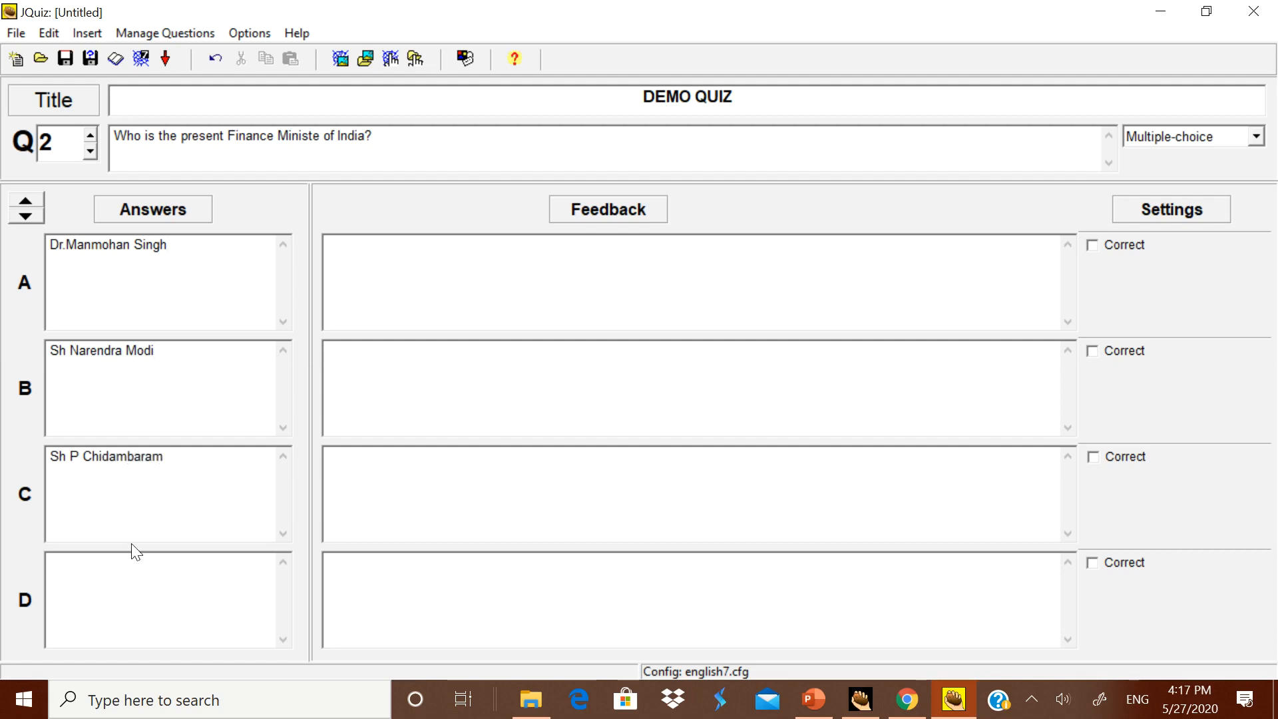
Step: Enter "Mrs.Nirmala Sitaraman" as answer D of question 2 and mark it as correct
left_click(120, 580)
type("Mrs.Nirmala Sitaraman")
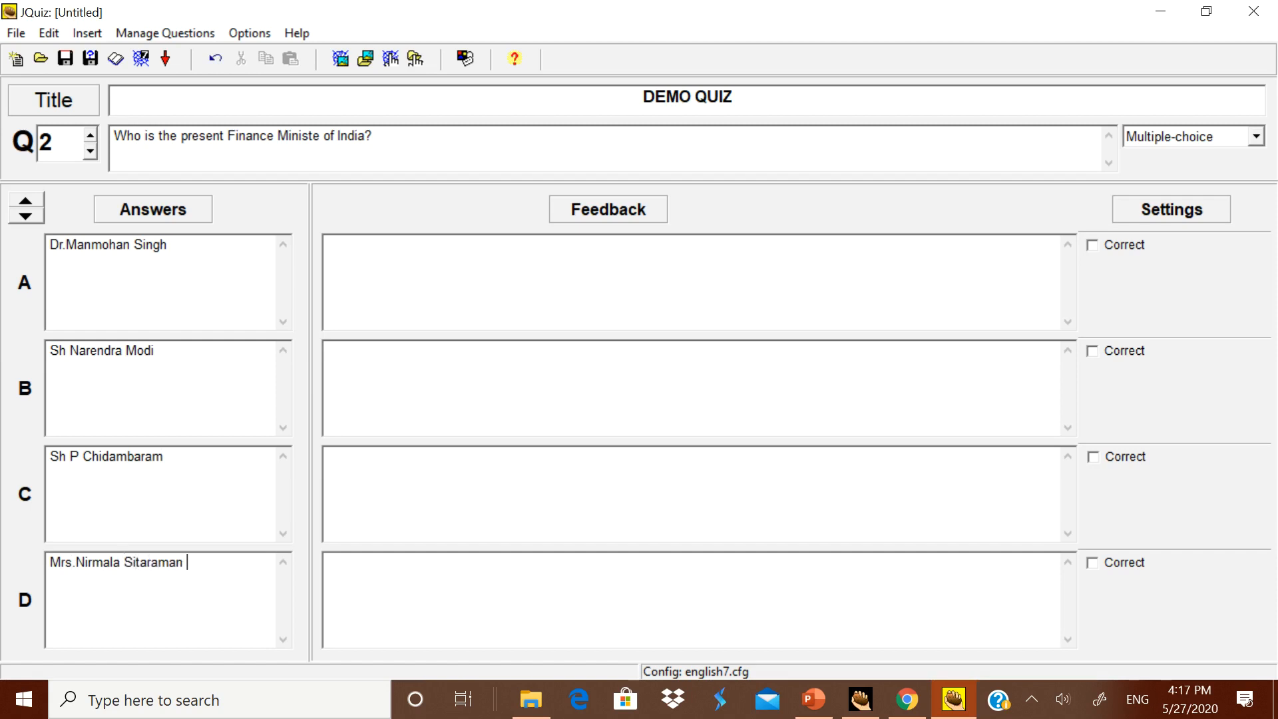
left_click(1093, 562)
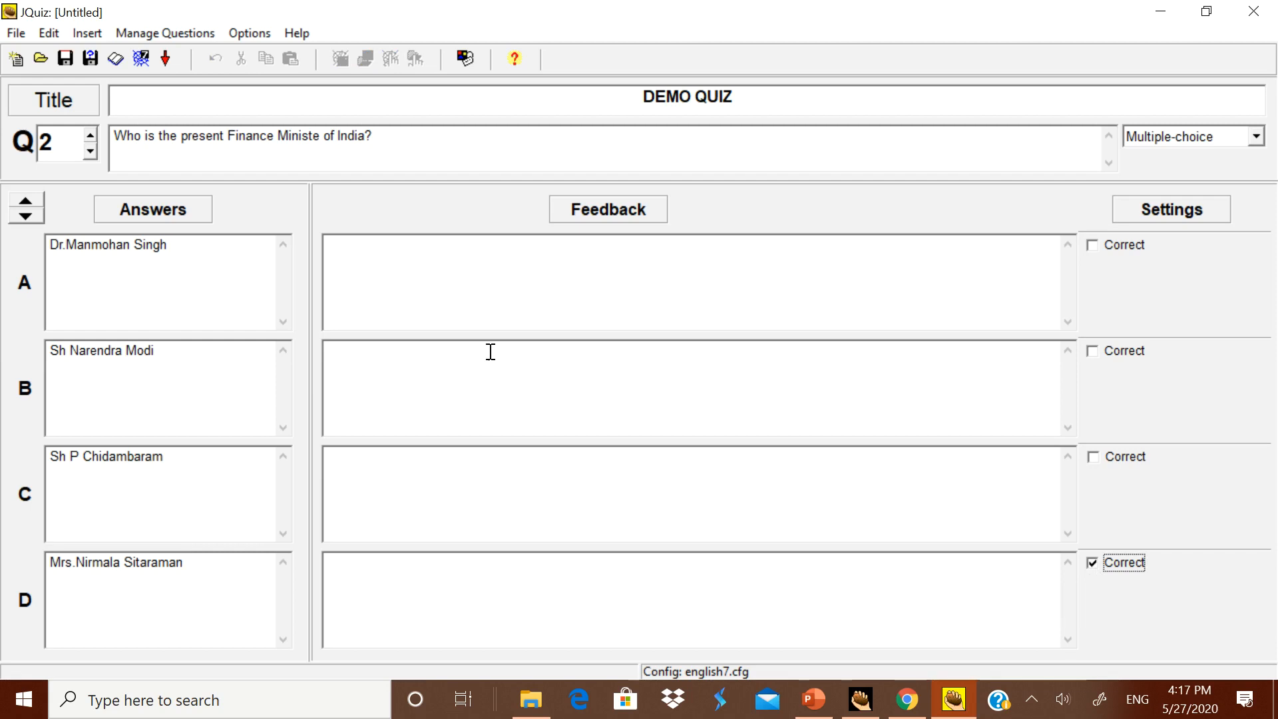
Step: Write the feedback "The answer is not correct. Try again" for answer A of question 2
left_click(380, 283)
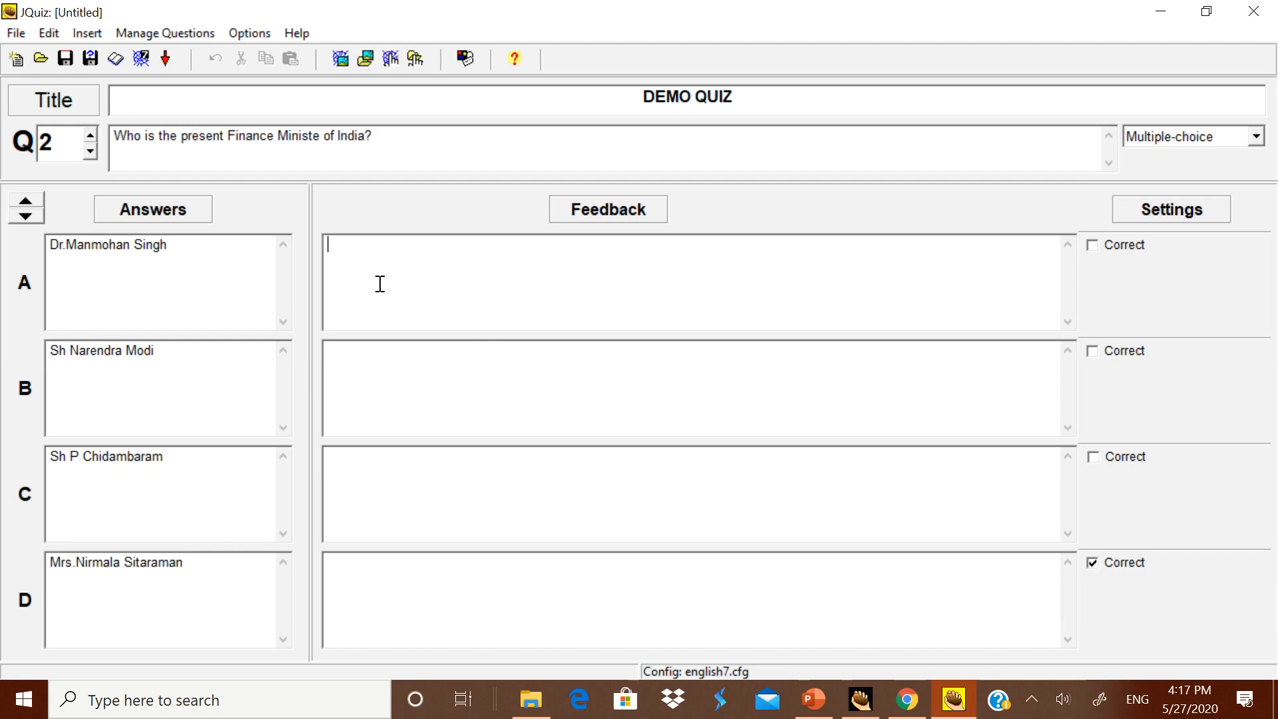
type("The answser")
key("BackSpace")
key("BackSpace")
key("BackSpace")
key("BackSpace")
key("BackSpace")
type("sswer i")
key("BackSpace")
key("BackSpace")
key("BackSpace")
key("BackSpace")
key("BackSpace")
key("BackSpace")
type("wer is not c")
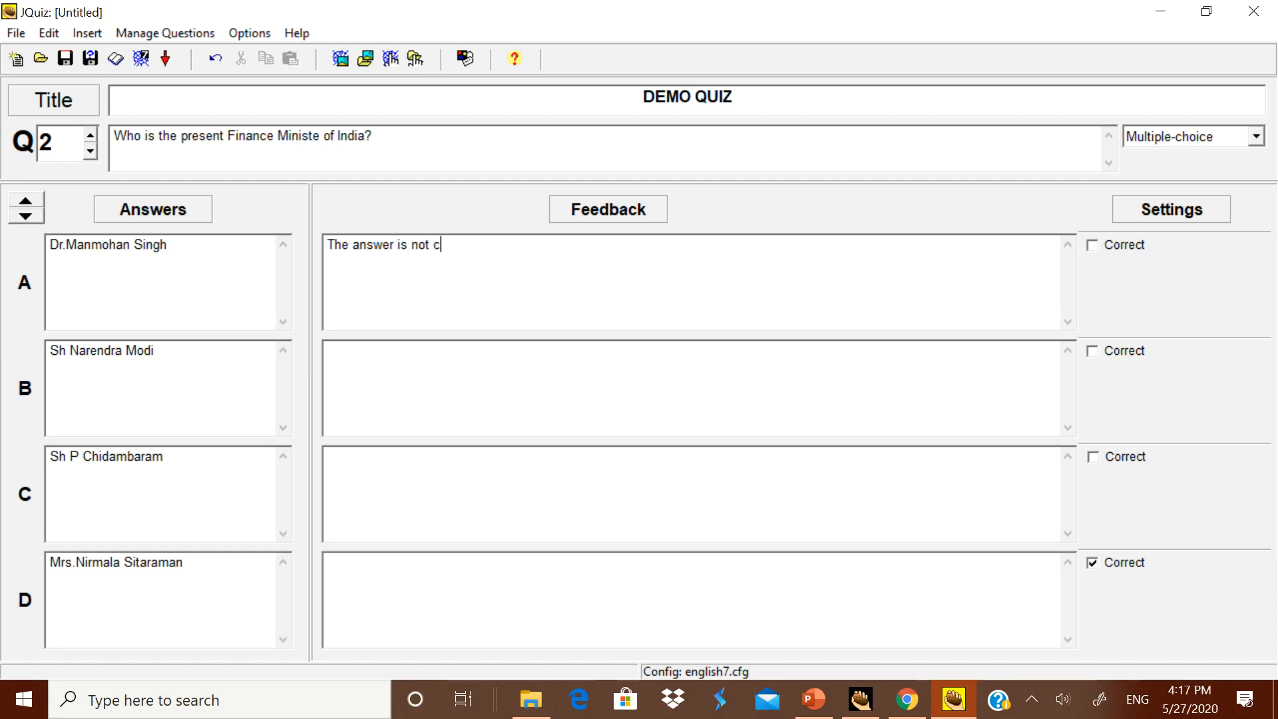
type("orrect. Tri")
key("BackSpace")
type("y")
key("BackSpace")
type("g a")
key("BackSpace")
key("BackSpace")
key("BackSpace")
type("y again")
Step: Write the feedback "Well done." for answer D of question 2
left_click(381, 585)
type("Well do")
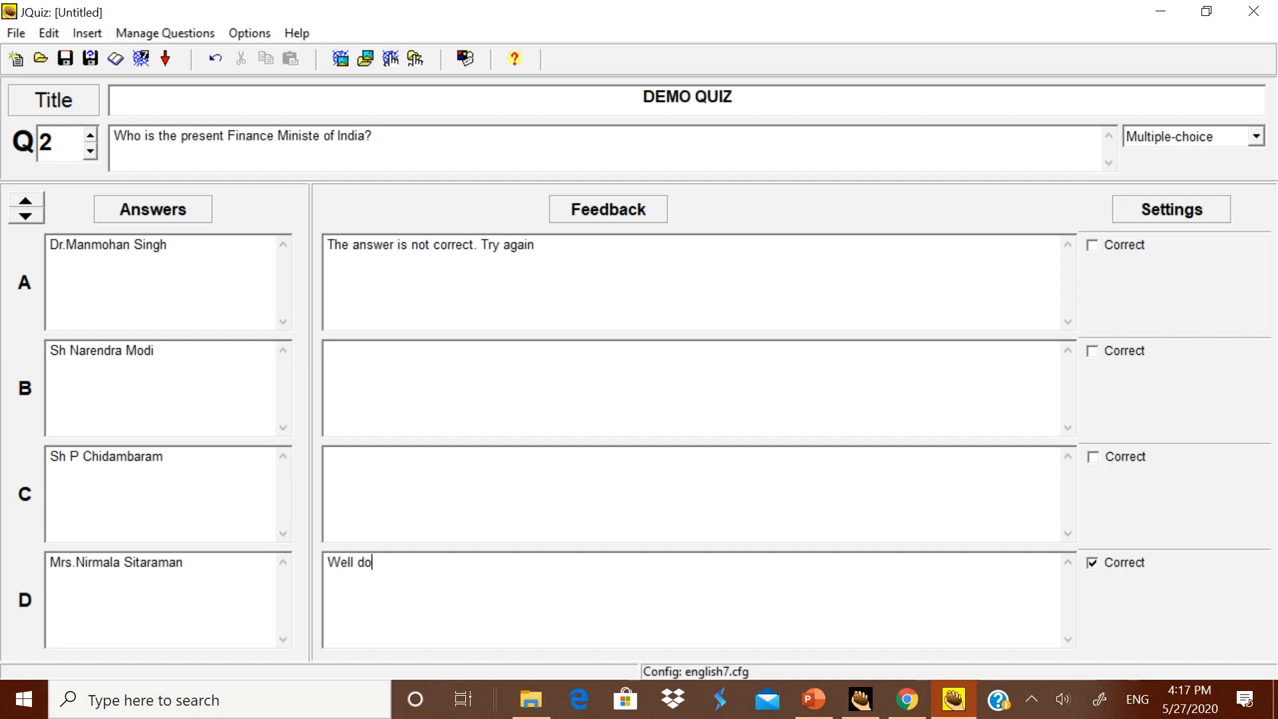
type("ne.")
Step: Try the Short-answer and Hybrid types on question 2 and set it back to Multiple-choice
left_click(1256, 136)
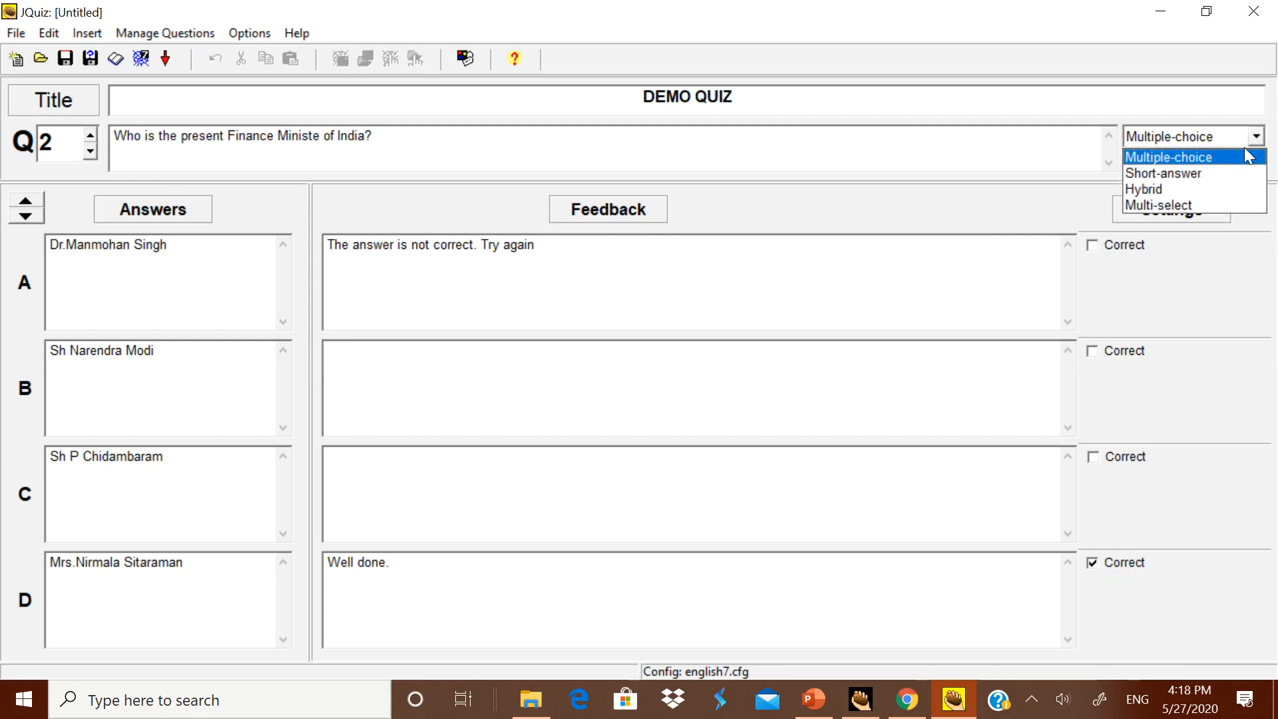
left_click(1227, 168)
left_click(1255, 137)
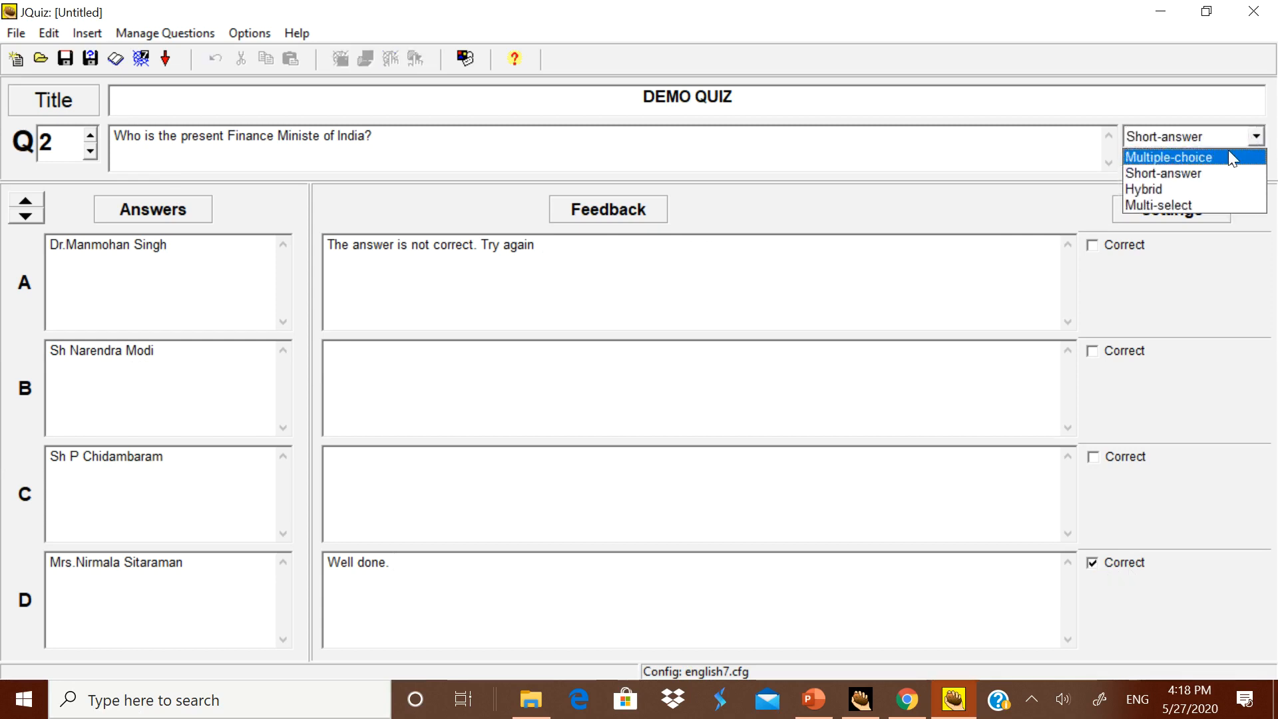
left_click(1202, 182)
left_click(1256, 136)
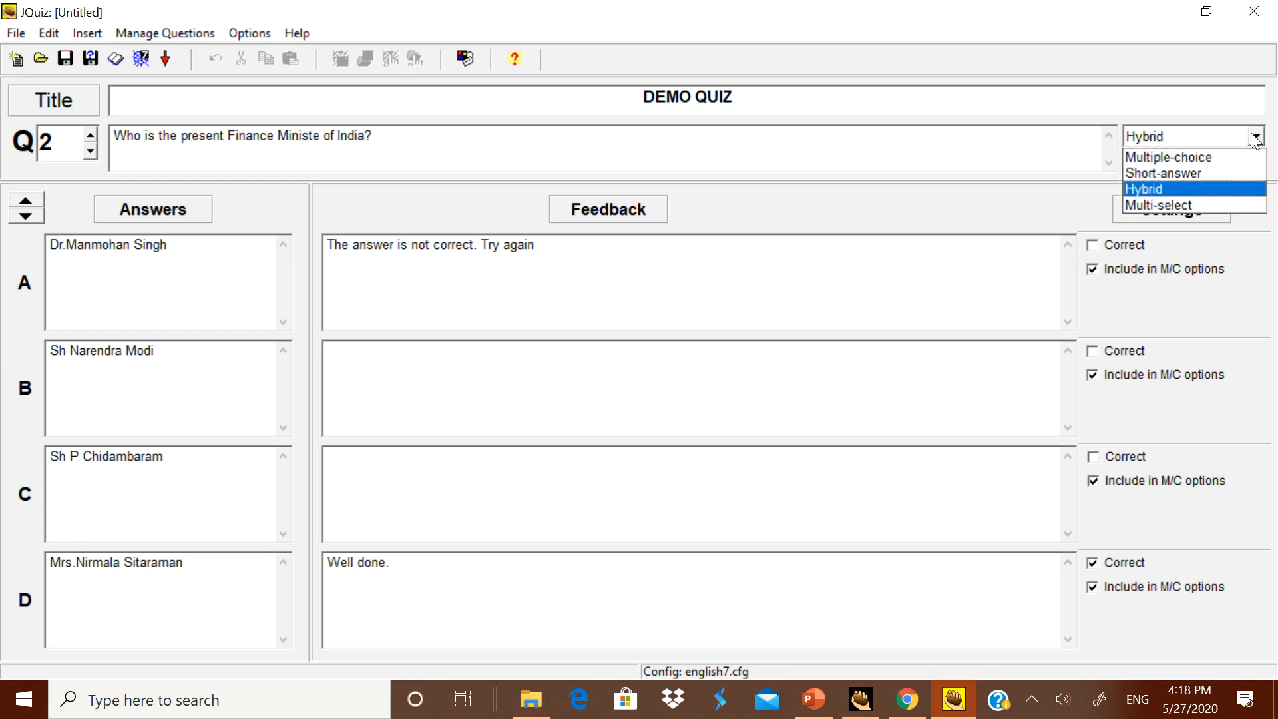
left_click(1192, 158)
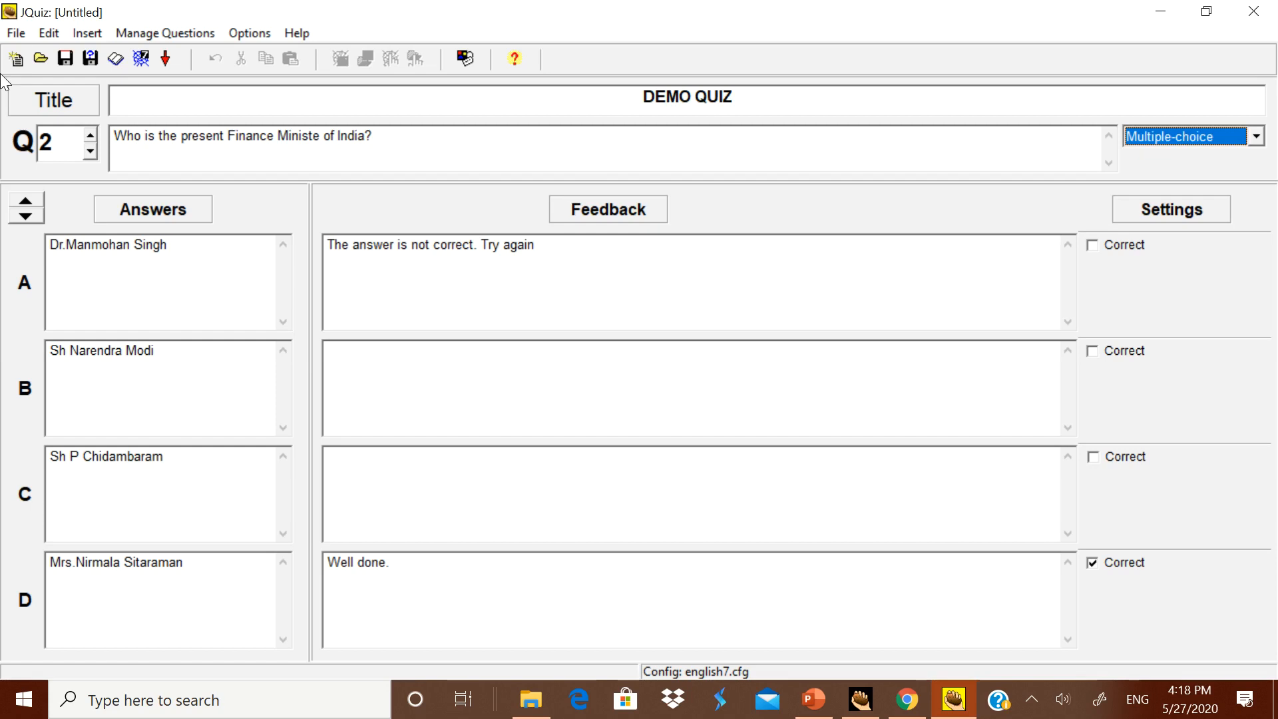
Step: Start creating a web page from the quiz in Standard Format
left_click(19, 39)
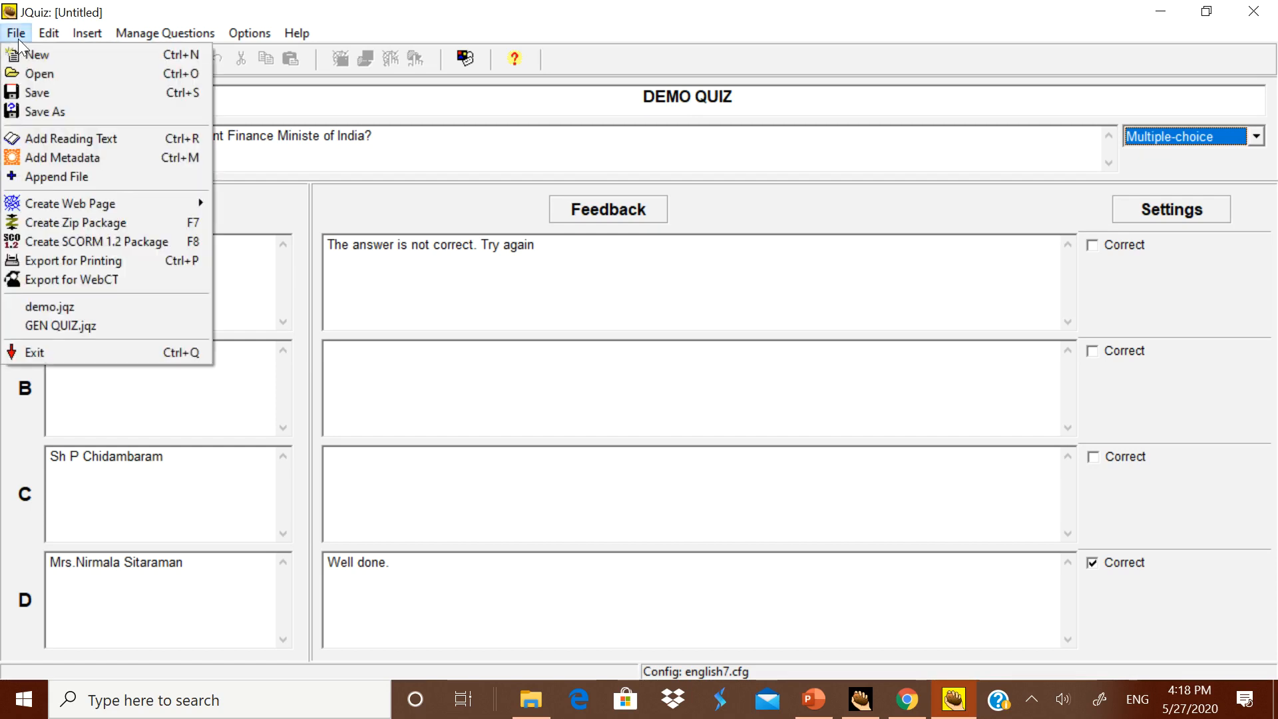
mouse_move(82, 202)
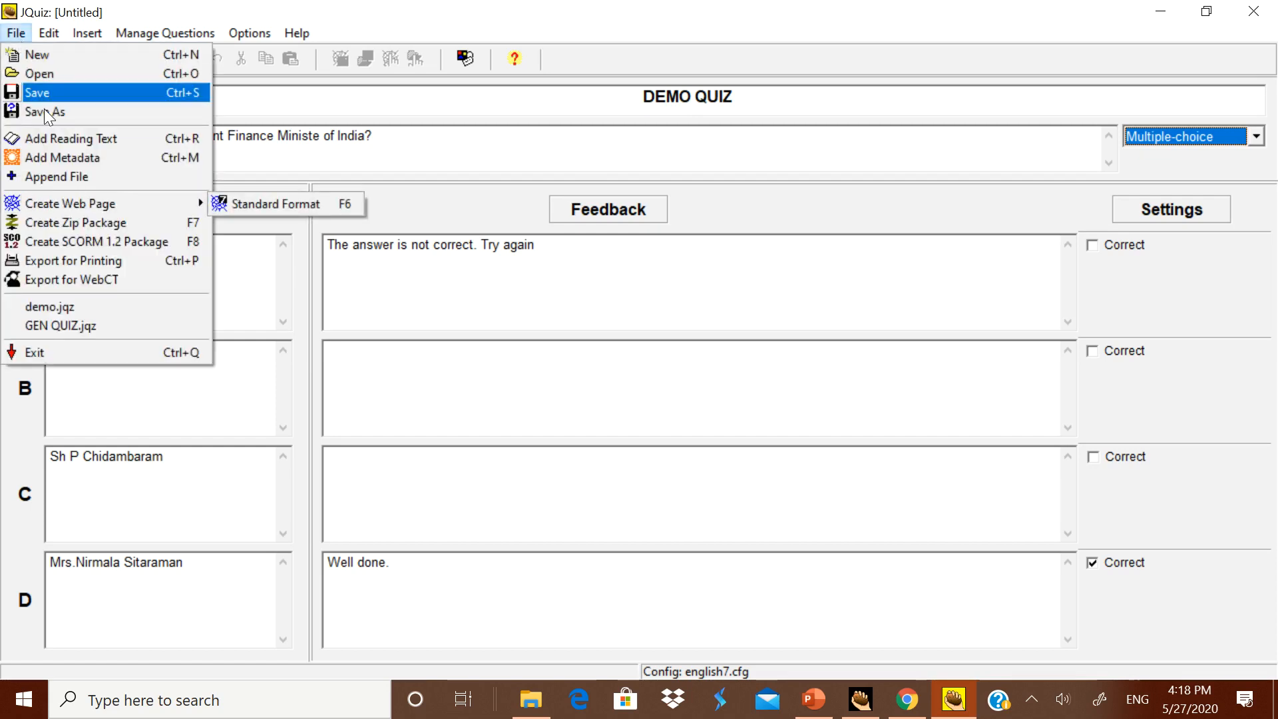
left_click(15, 35)
left_click(14, 34)
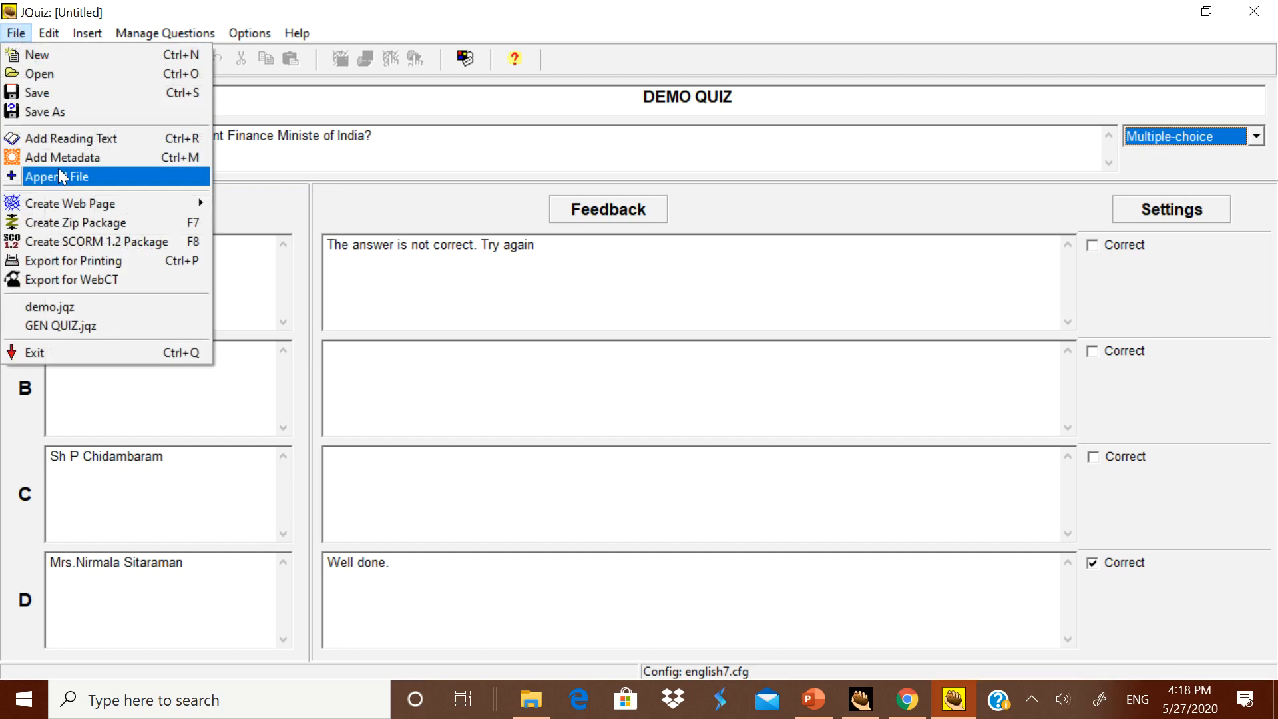
mouse_move(103, 205)
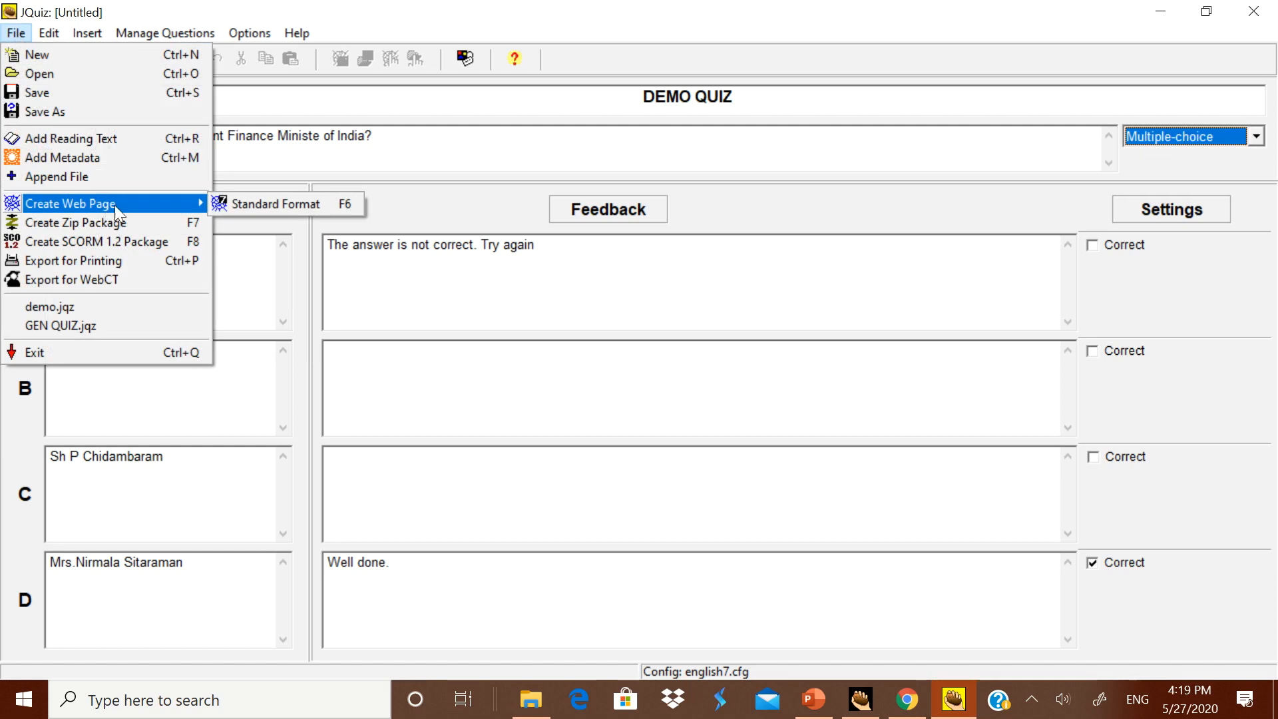
left_click(253, 206)
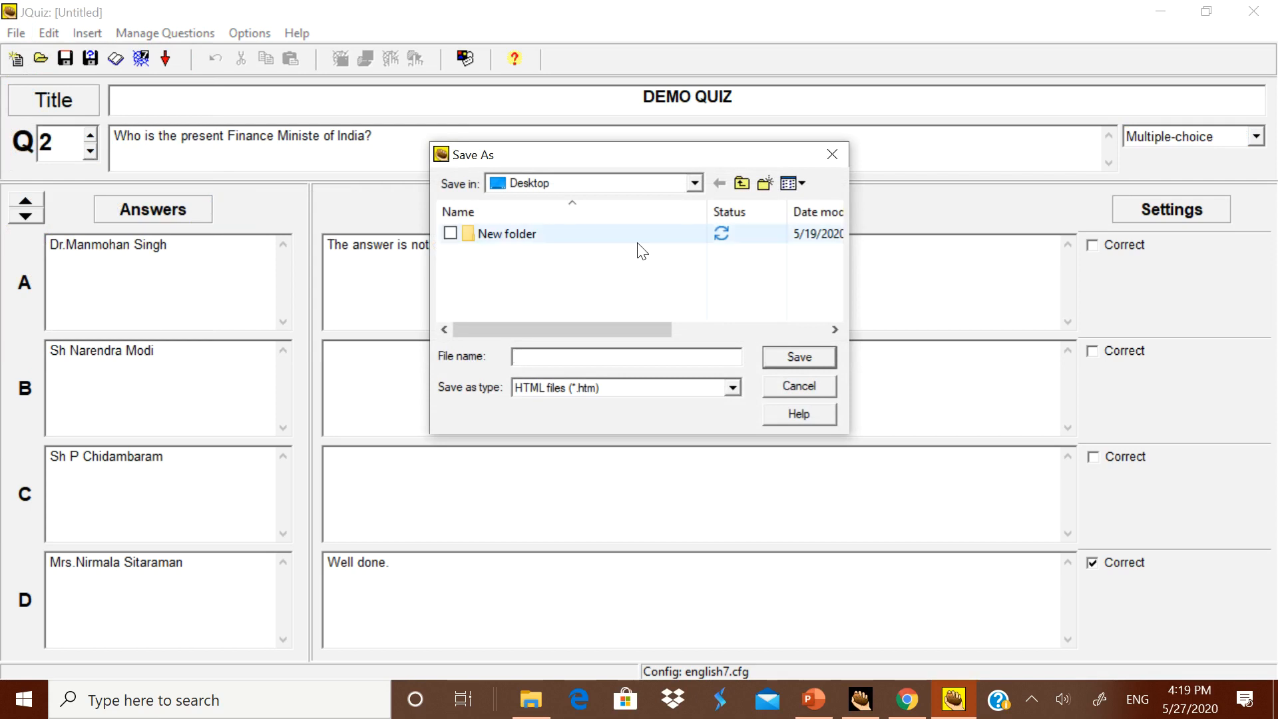
Step: Set the web page's save location to the QUIZ AND OTHER ASSESSMENT FILES folder inside CLASS X MATHS on PERSONAL (E:)
left_click(695, 184)
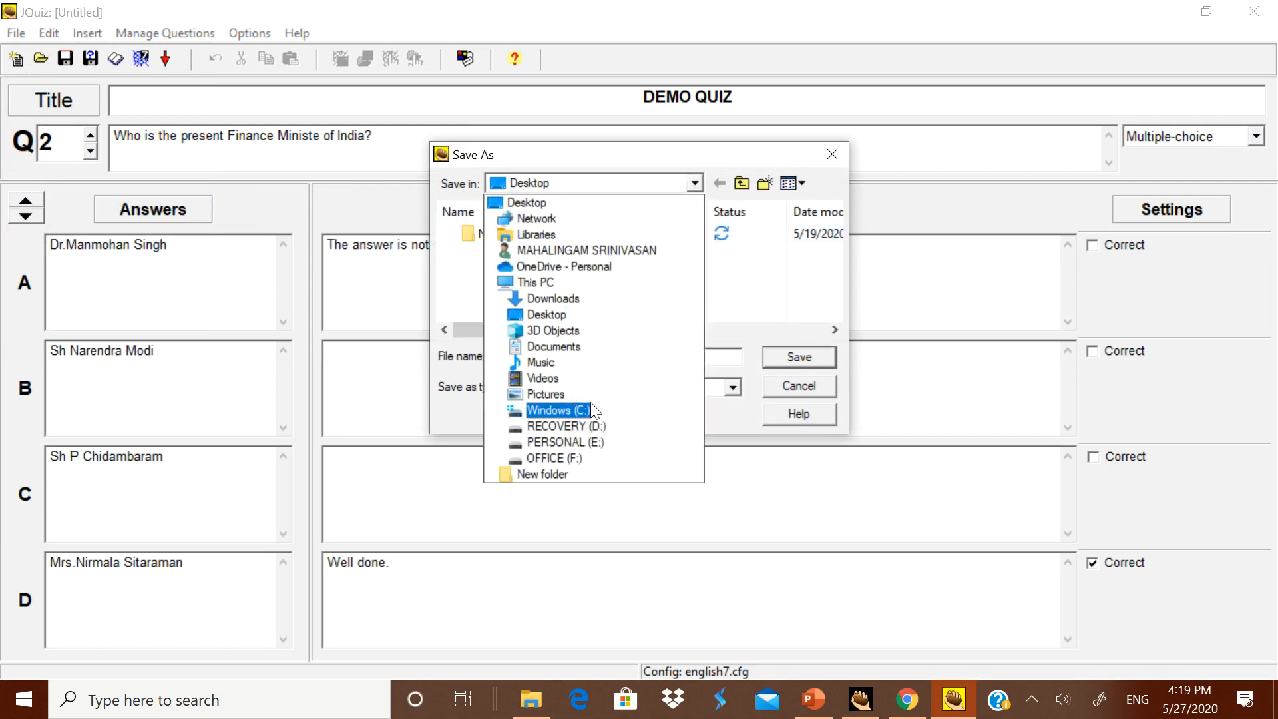
left_click(588, 442)
scroll(562, 290, "down", 1)
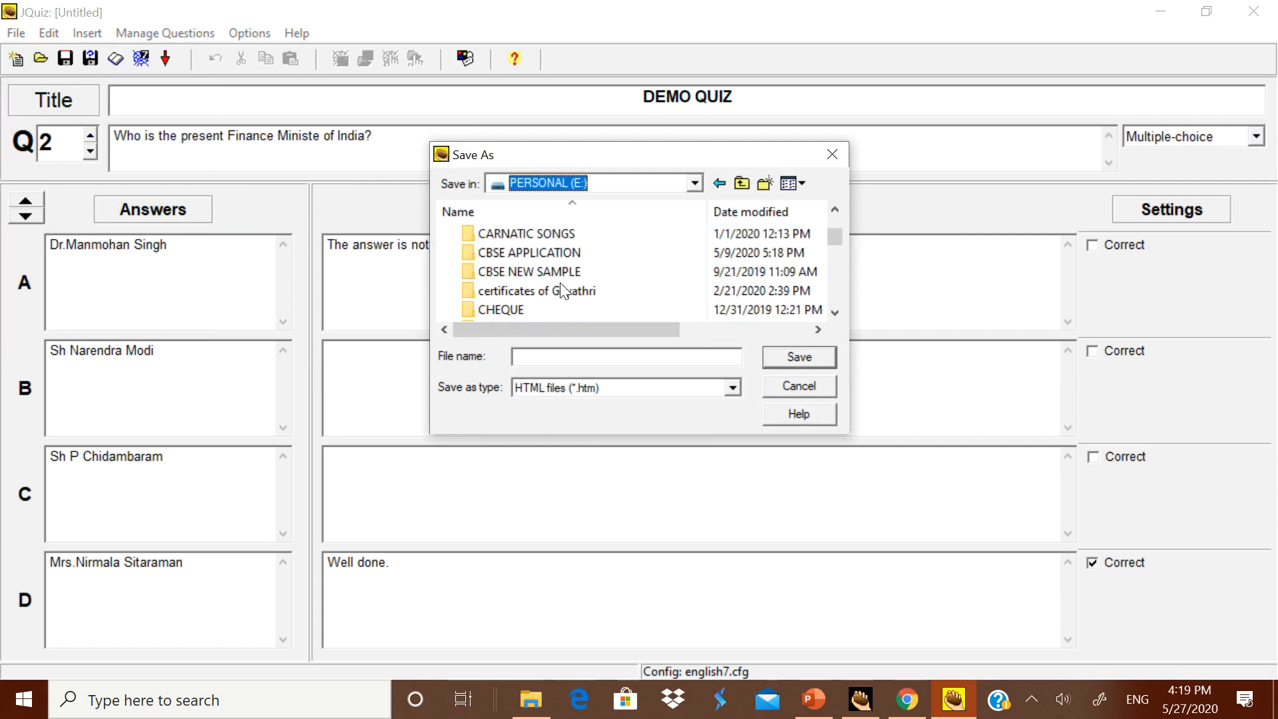
scroll(563, 291, "down", 1)
scroll(561, 293, "down", 1)
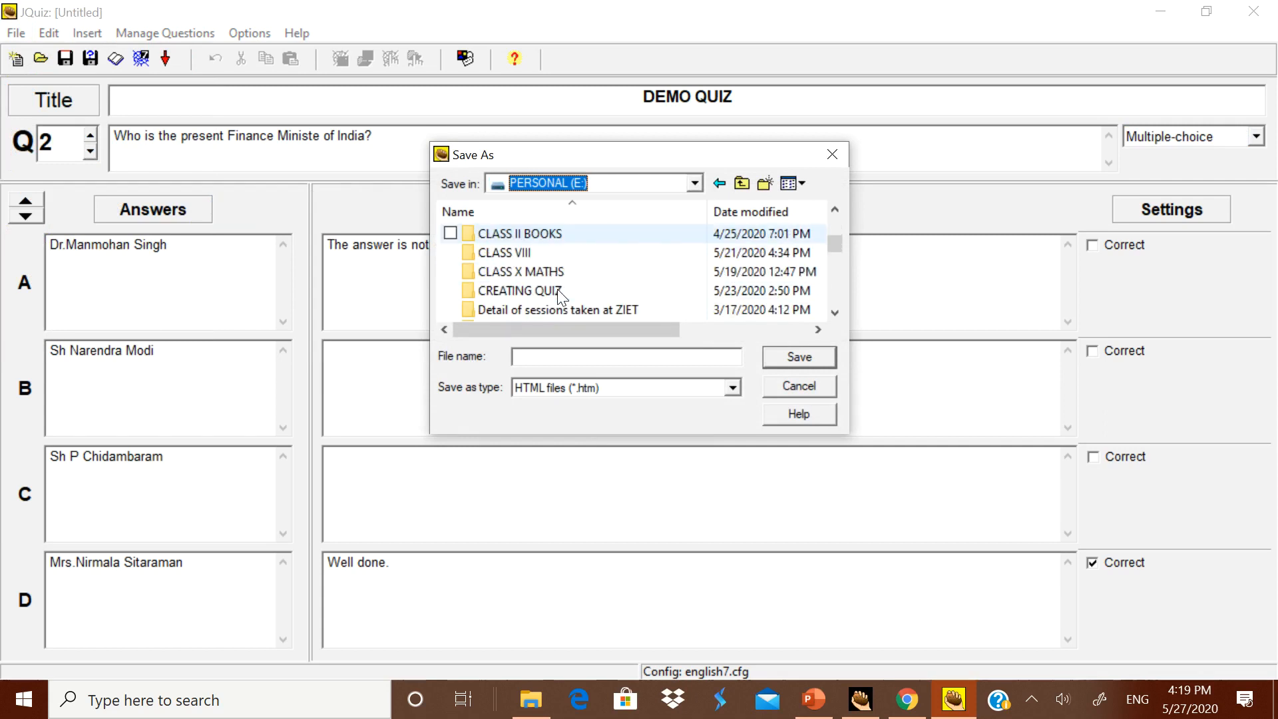
double_click(555, 271)
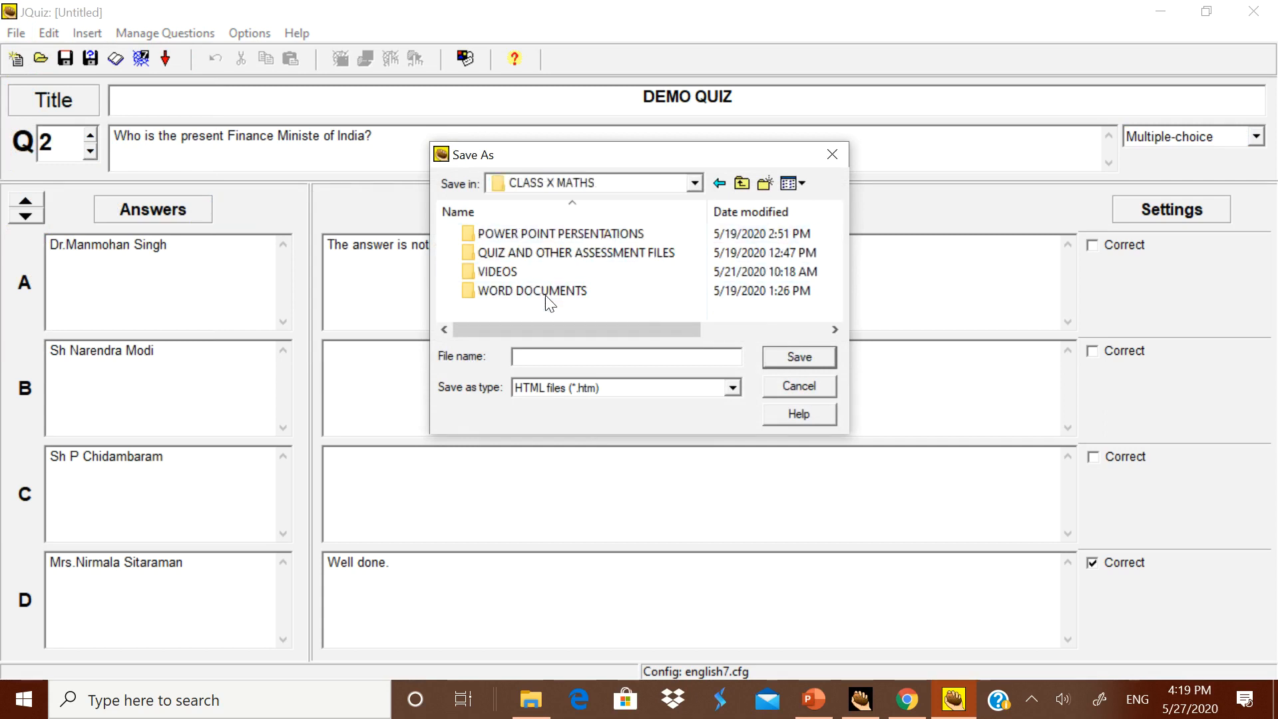
left_click(583, 255)
double_click(583, 255)
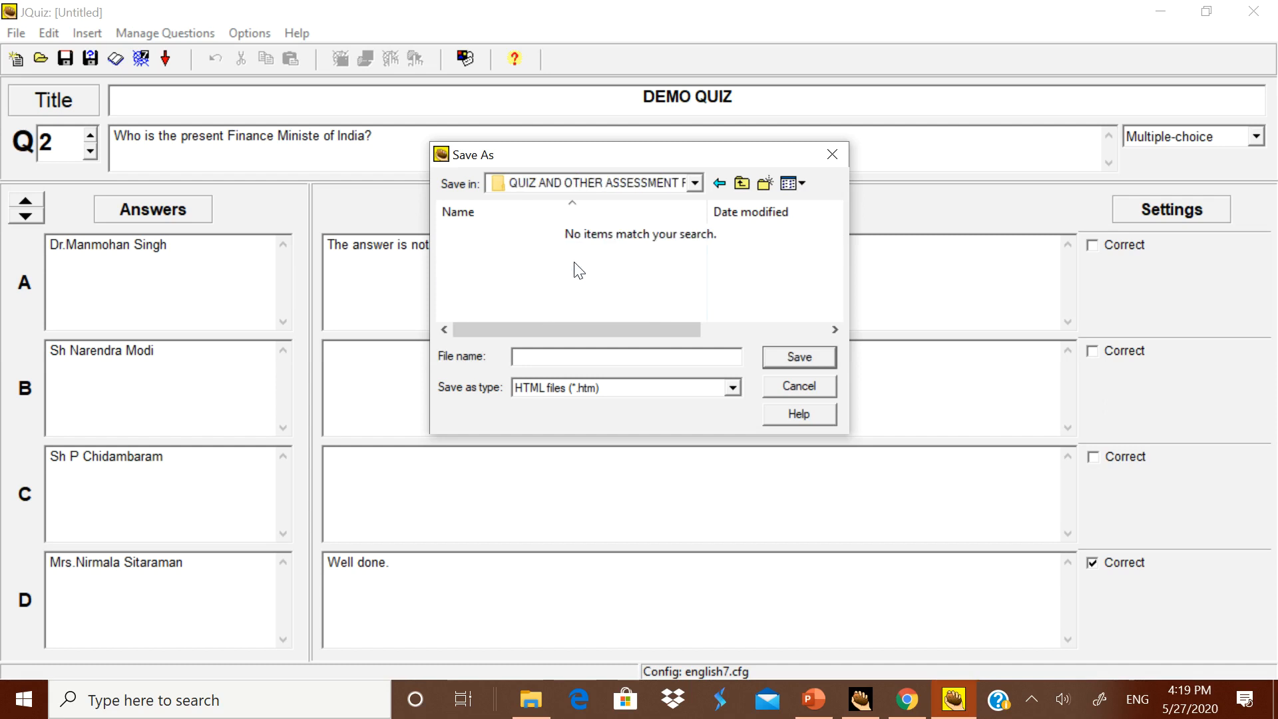
Step: Save the web page as an HTML file named demo
left_click(552, 363)
type("demo")
left_click(807, 358)
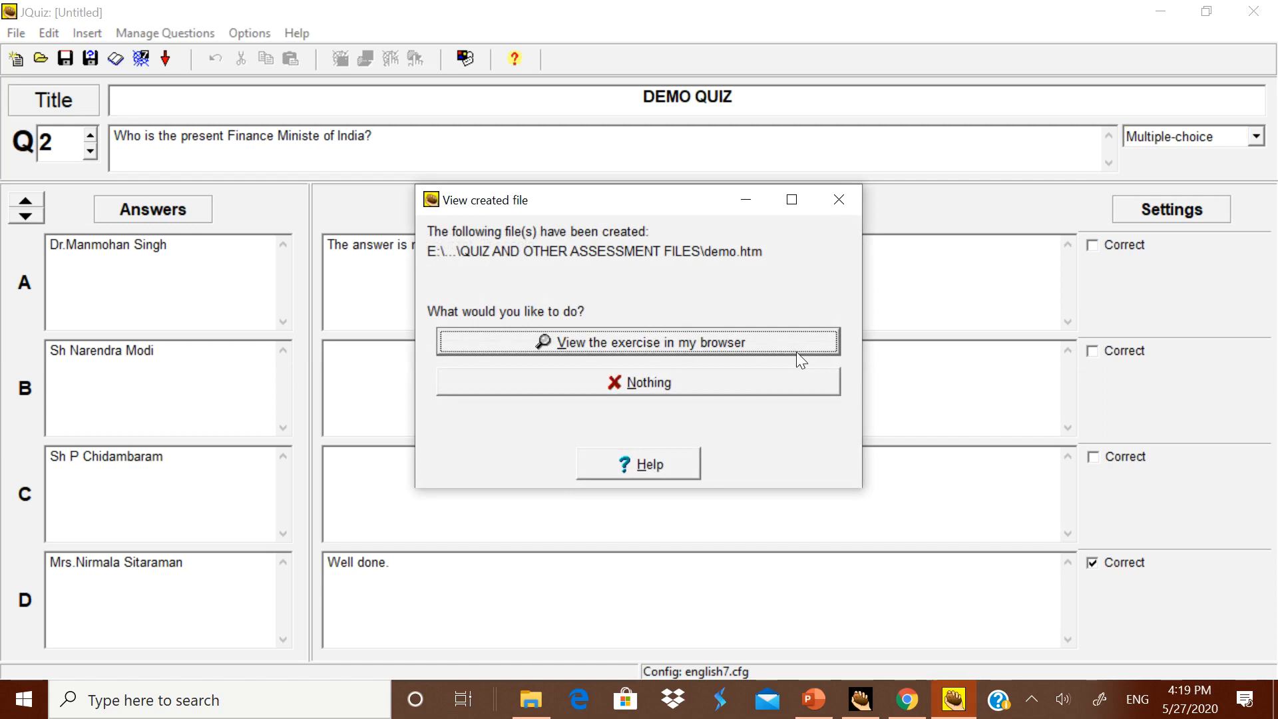
Step: View the exercise in the browser and answer question 1 with Cricket, dismissing the feedback
left_click(734, 346)
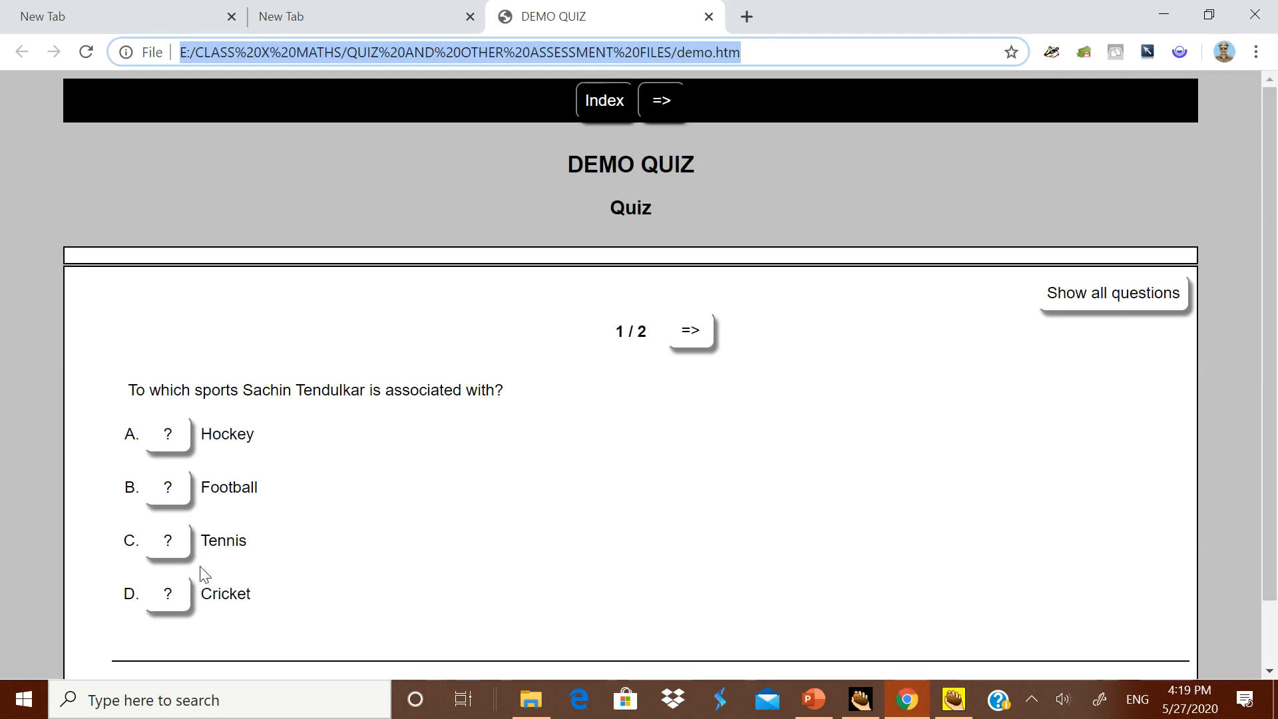
left_click(181, 602)
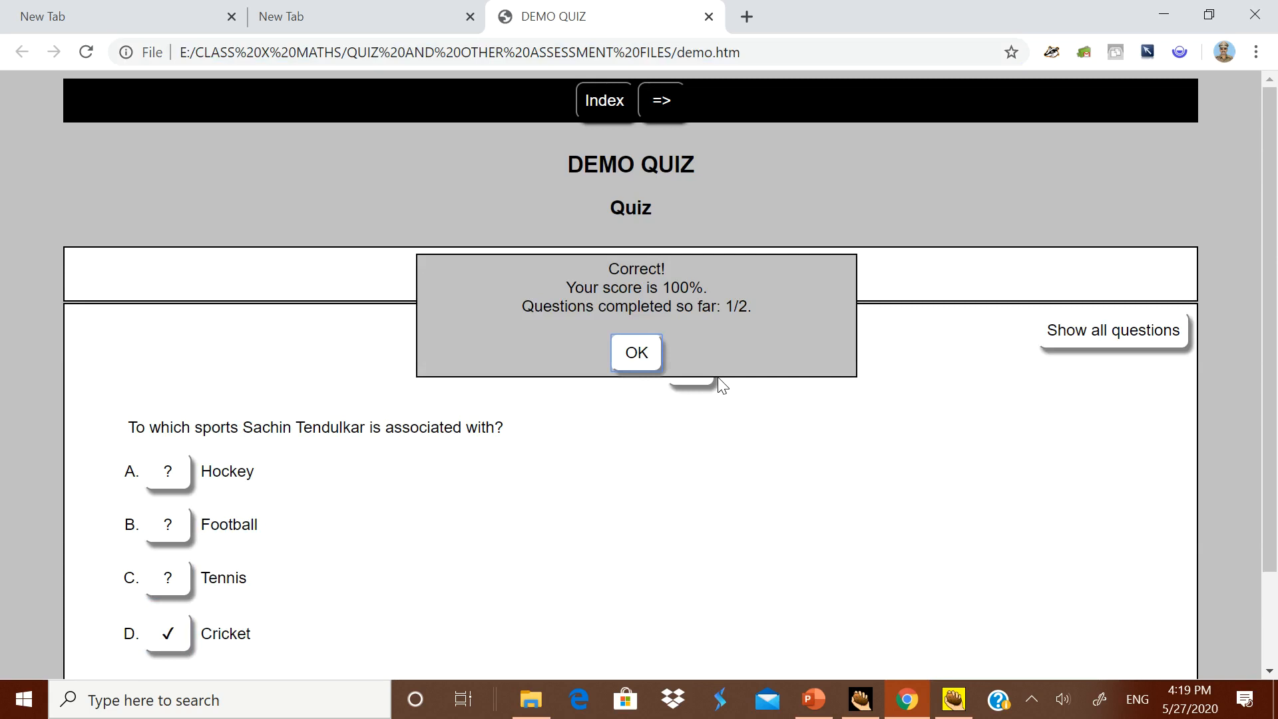
left_click(645, 362)
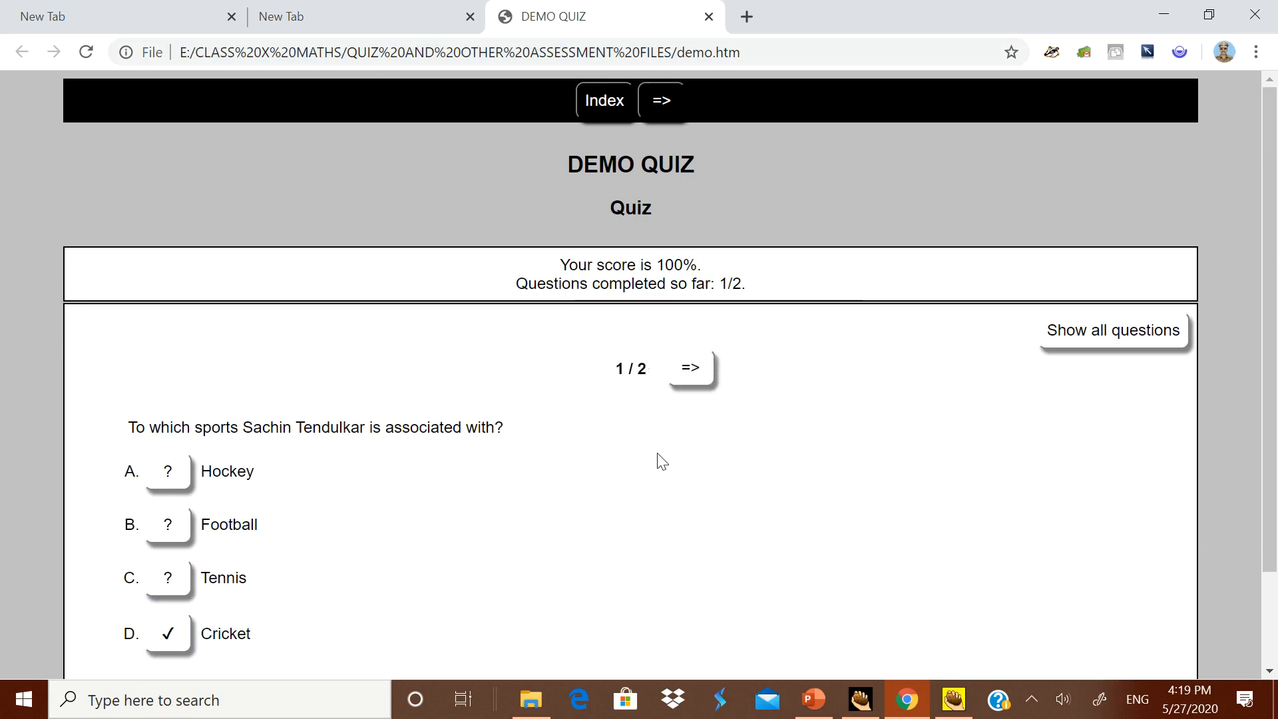
Step: Go to question 2 and test the wrong answer Sh P Chidambaram, followed by the correct answer Mrs.Nirmala Sitaraman
left_click(690, 376)
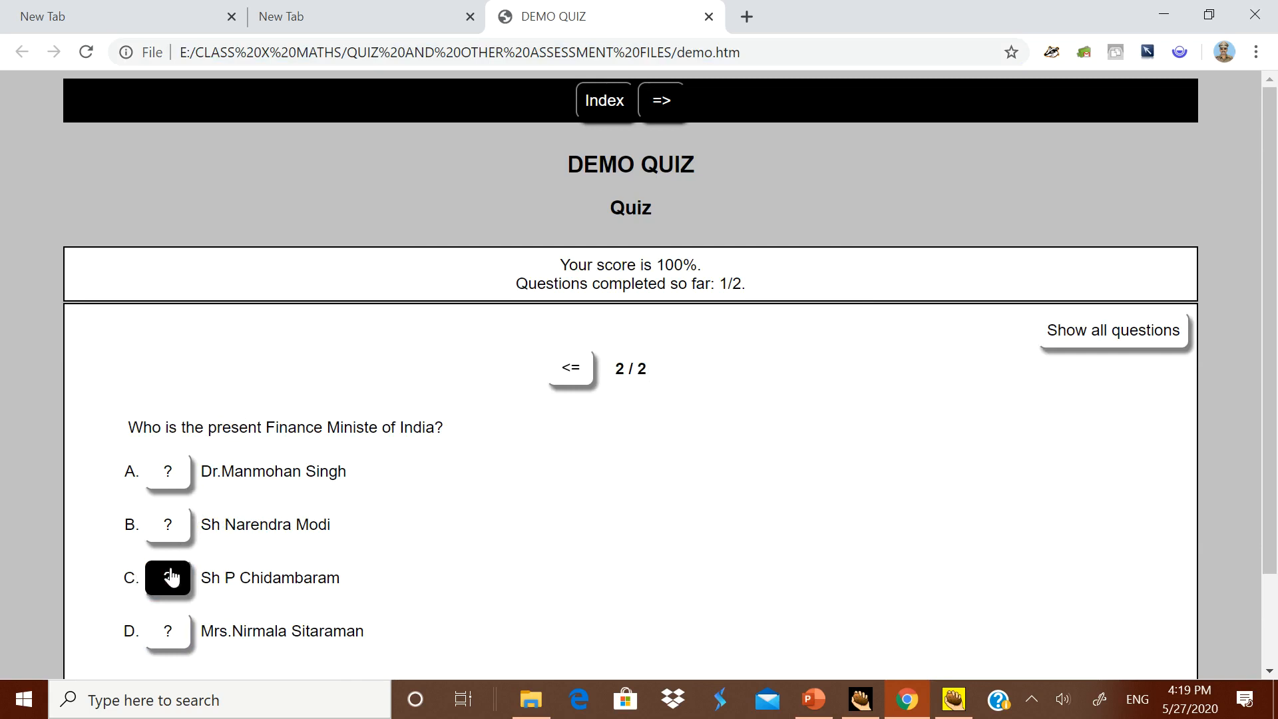
left_click(168, 576)
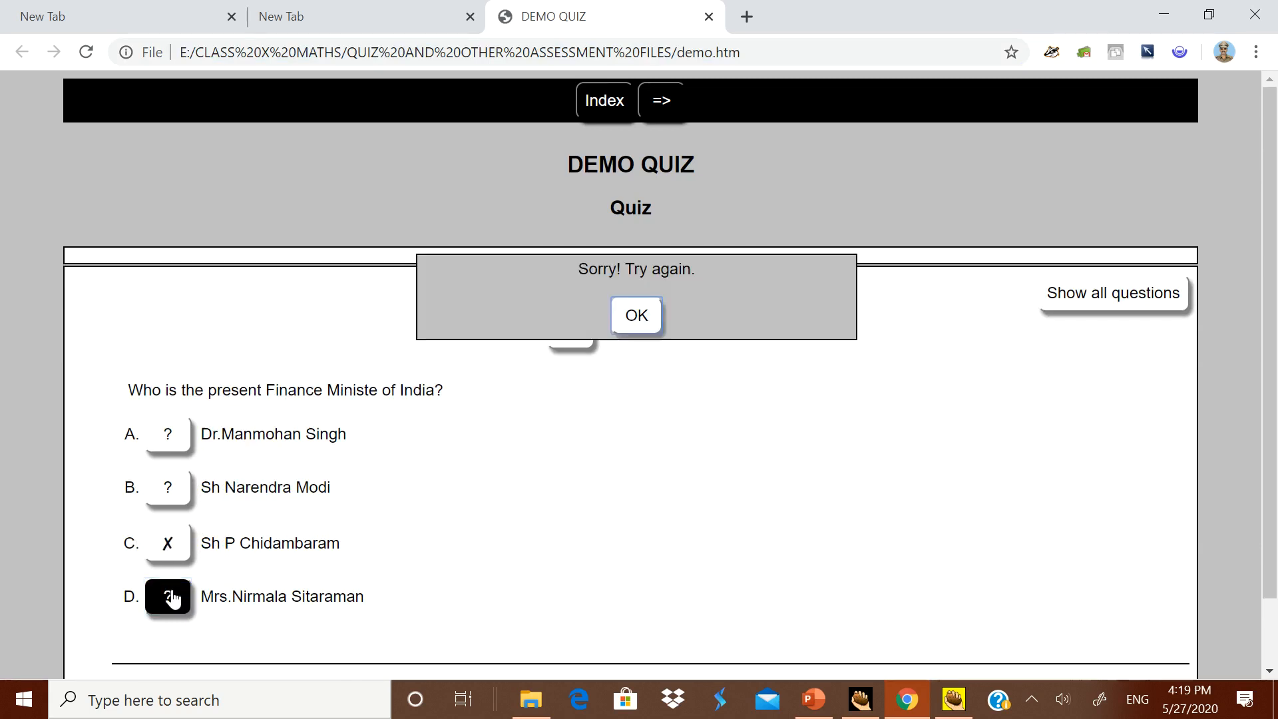
left_click(642, 317)
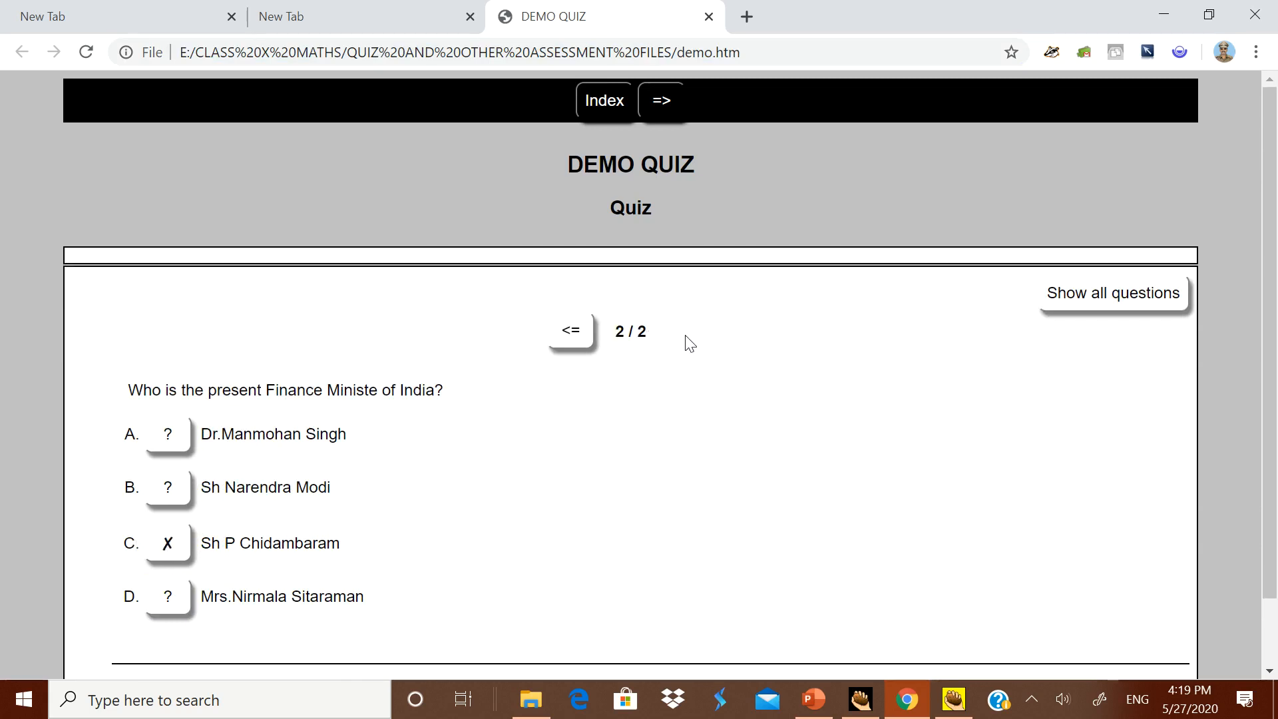
left_click(172, 599)
left_click(640, 354)
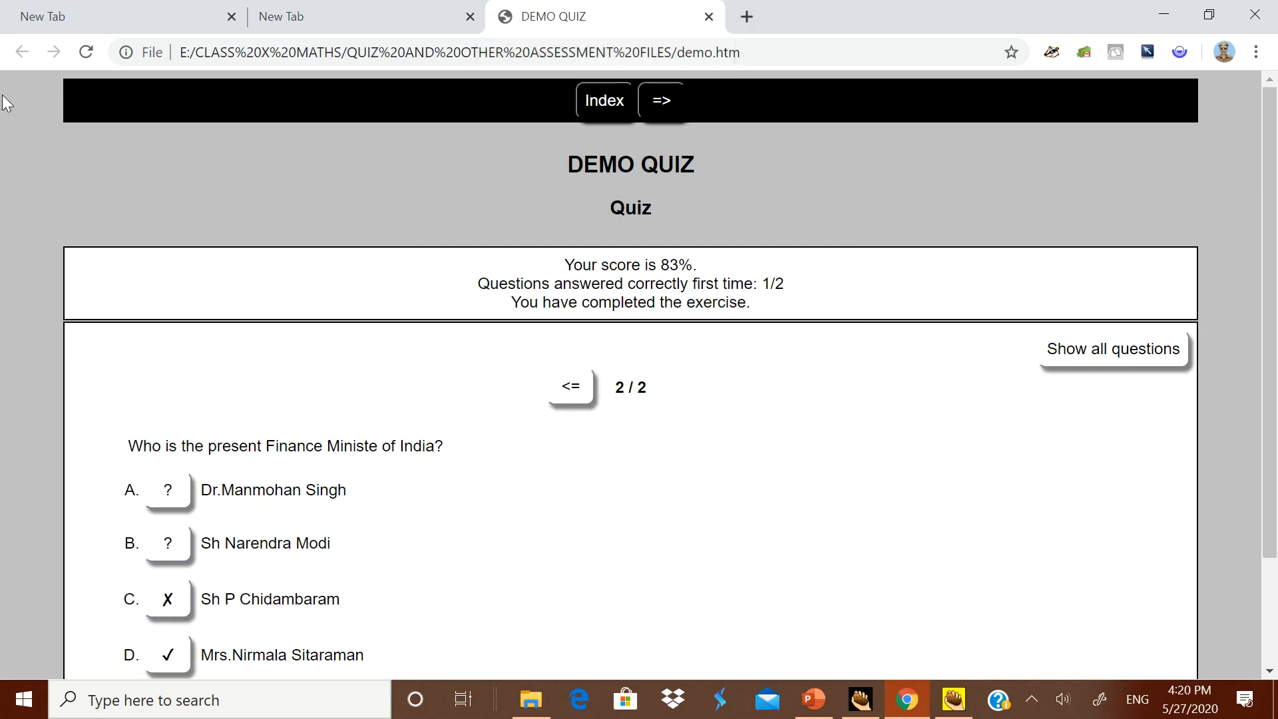
Step: Close the DEMO QUIZ browser tab and switch back to the quiz in JQuiz
left_click(595, 101)
left_click(709, 19)
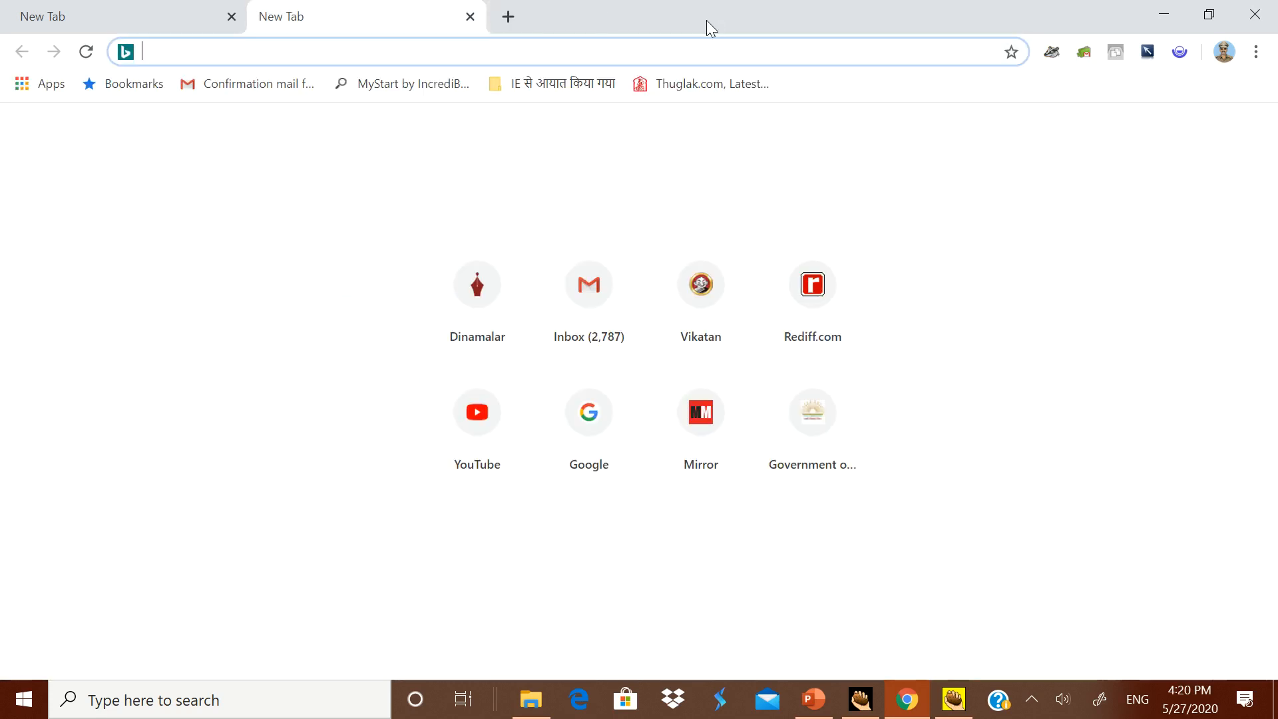
left_click(859, 700)
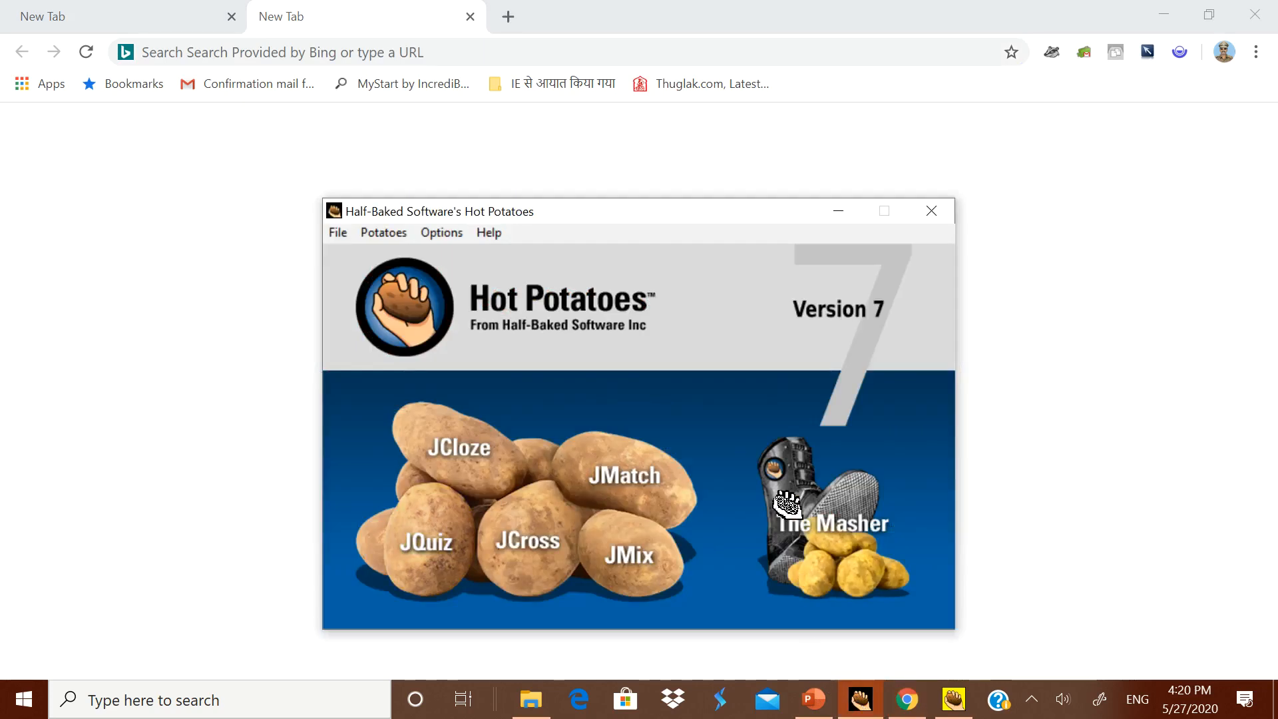
left_click(953, 698)
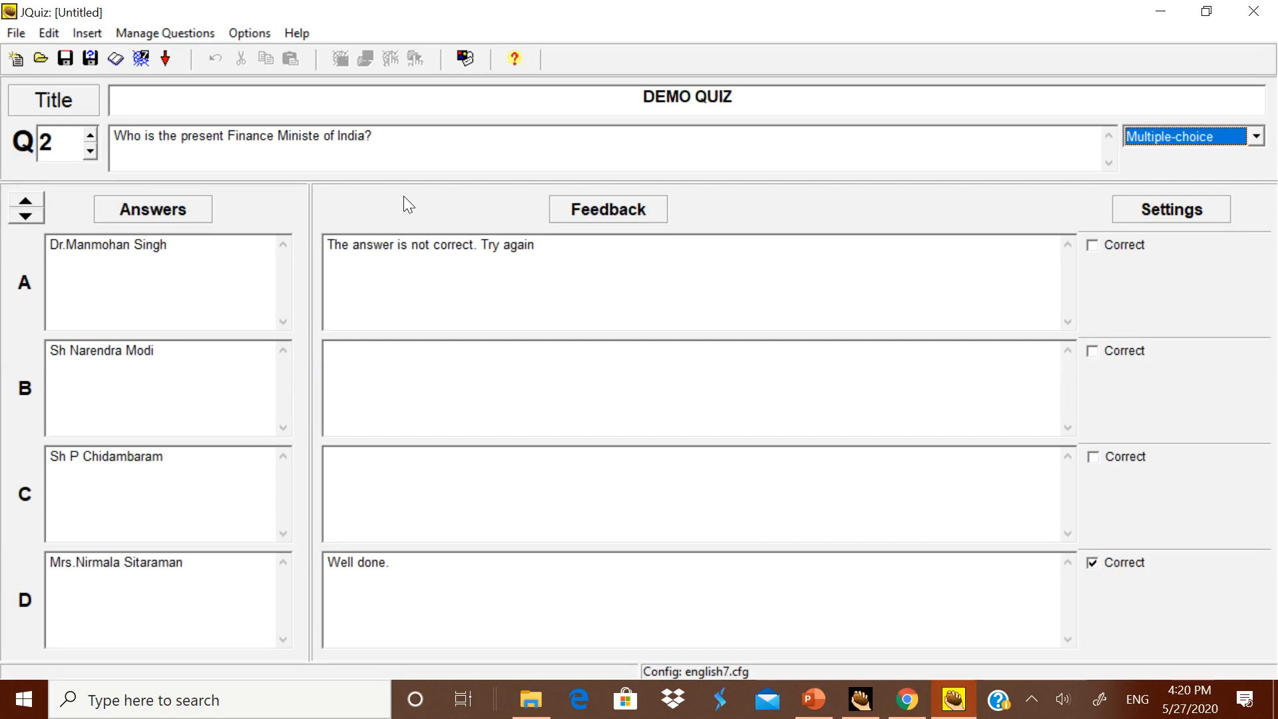
Step: Close JQuiz, choosing to save the changes, and browse to E: > CLASS X MATHS > QUIZ AND OTHER ASSESSMENT FILES as the save location
left_click(1261, 12)
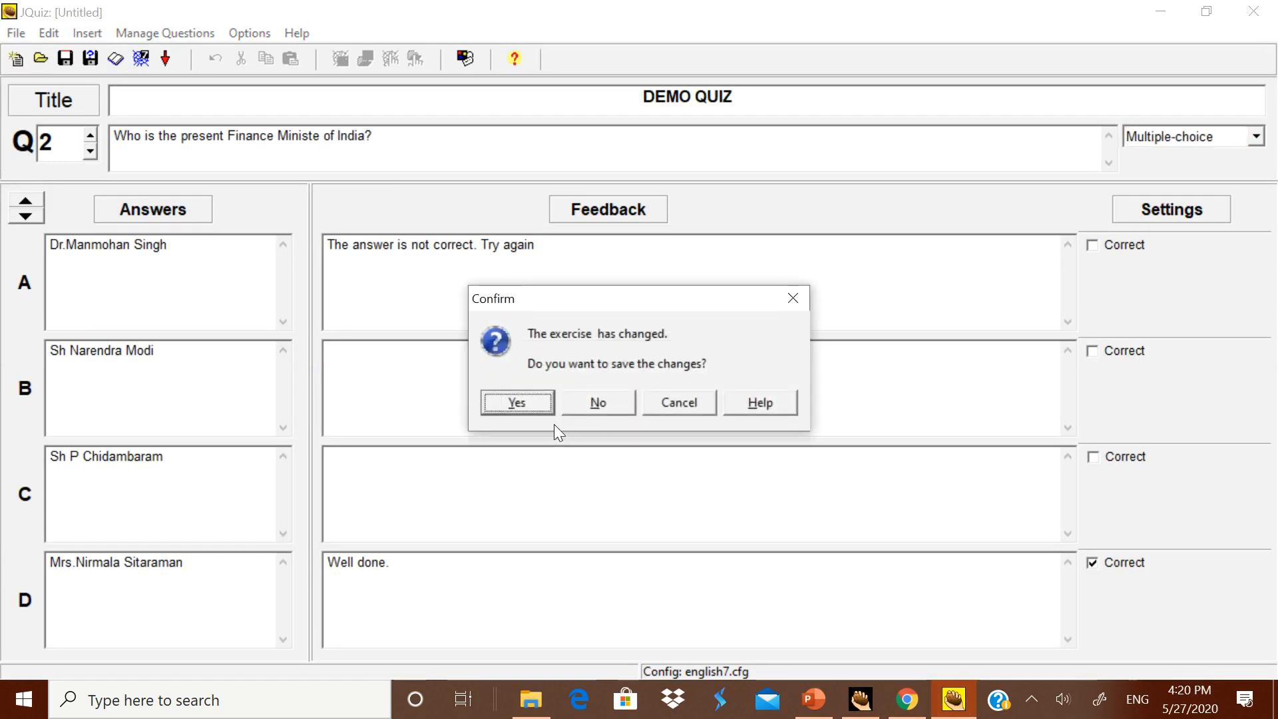
left_click(530, 404)
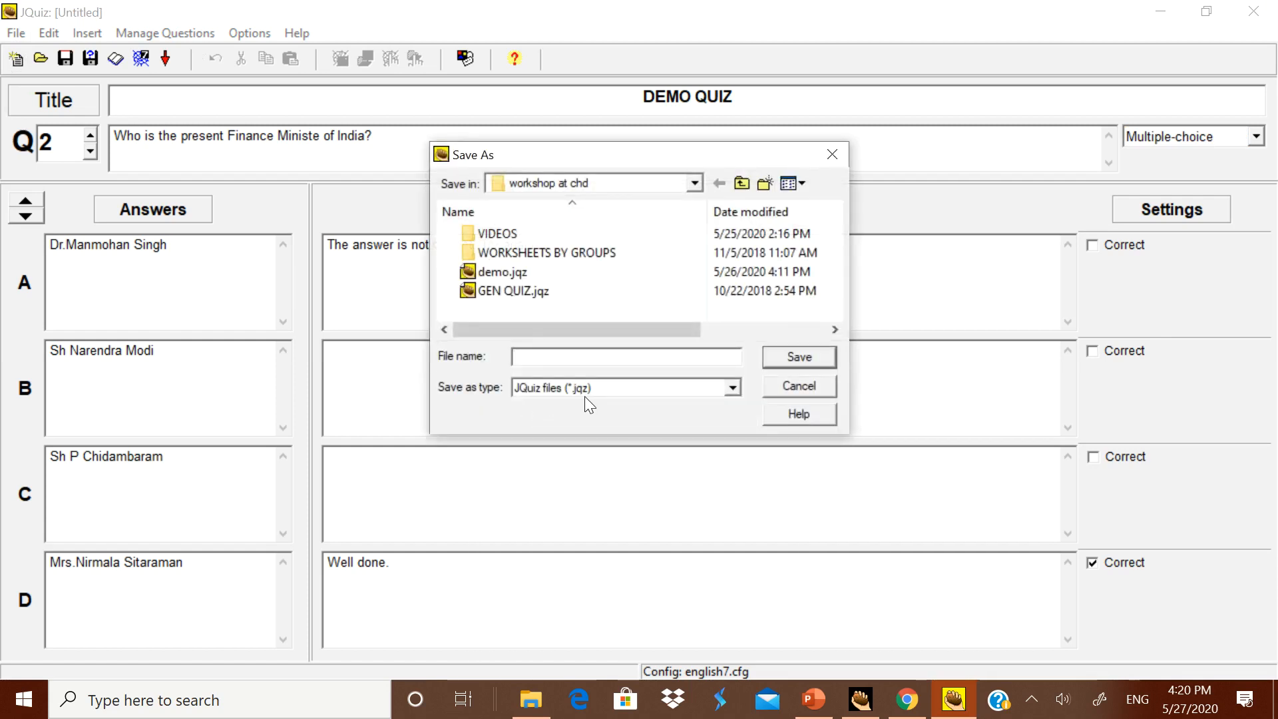
left_click(700, 182)
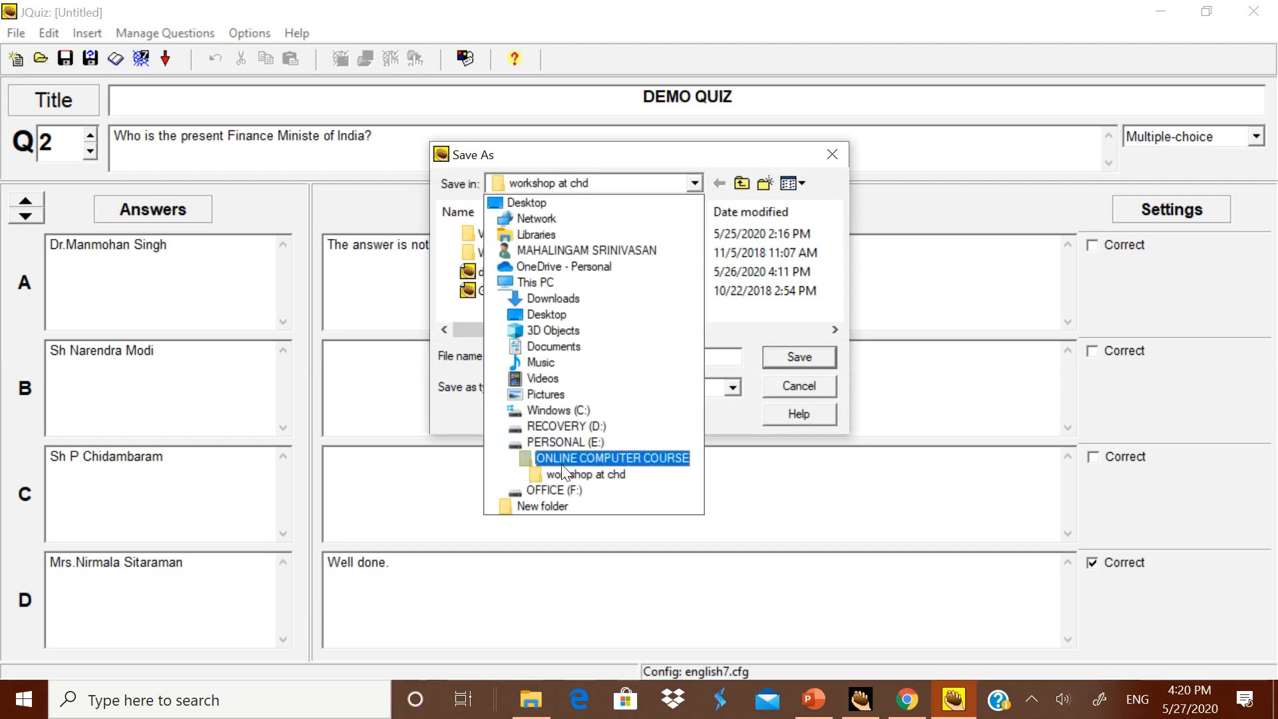
left_click(571, 442)
scroll(571, 290, "down", 9)
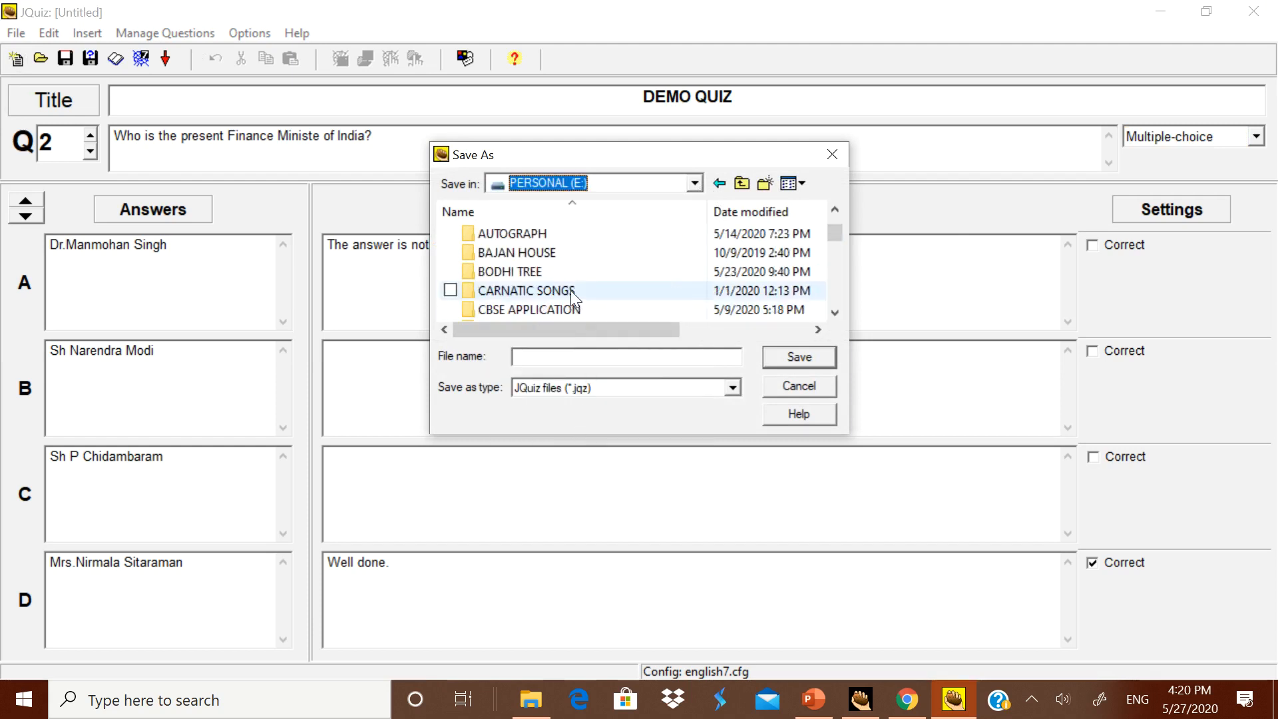
scroll(566, 302, "up", 3)
scroll(560, 298, "up", 2)
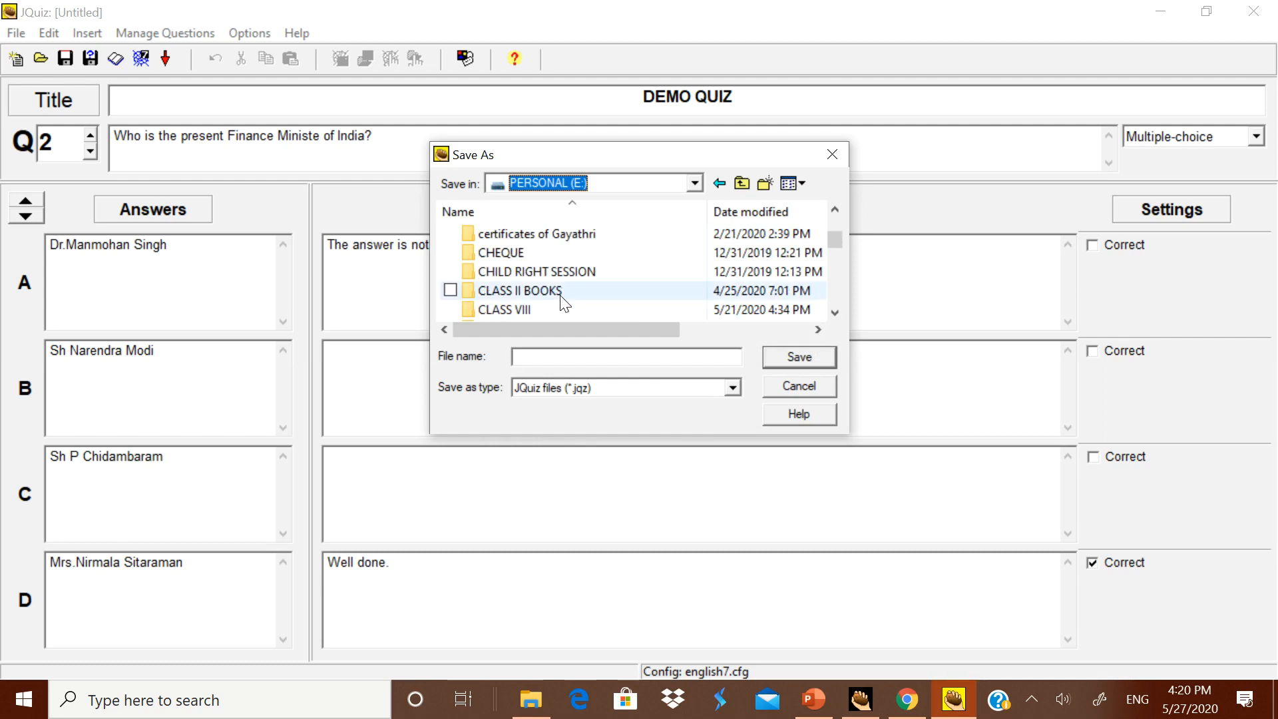
scroll(559, 294, "down", 1)
scroll(549, 300, "up", 1)
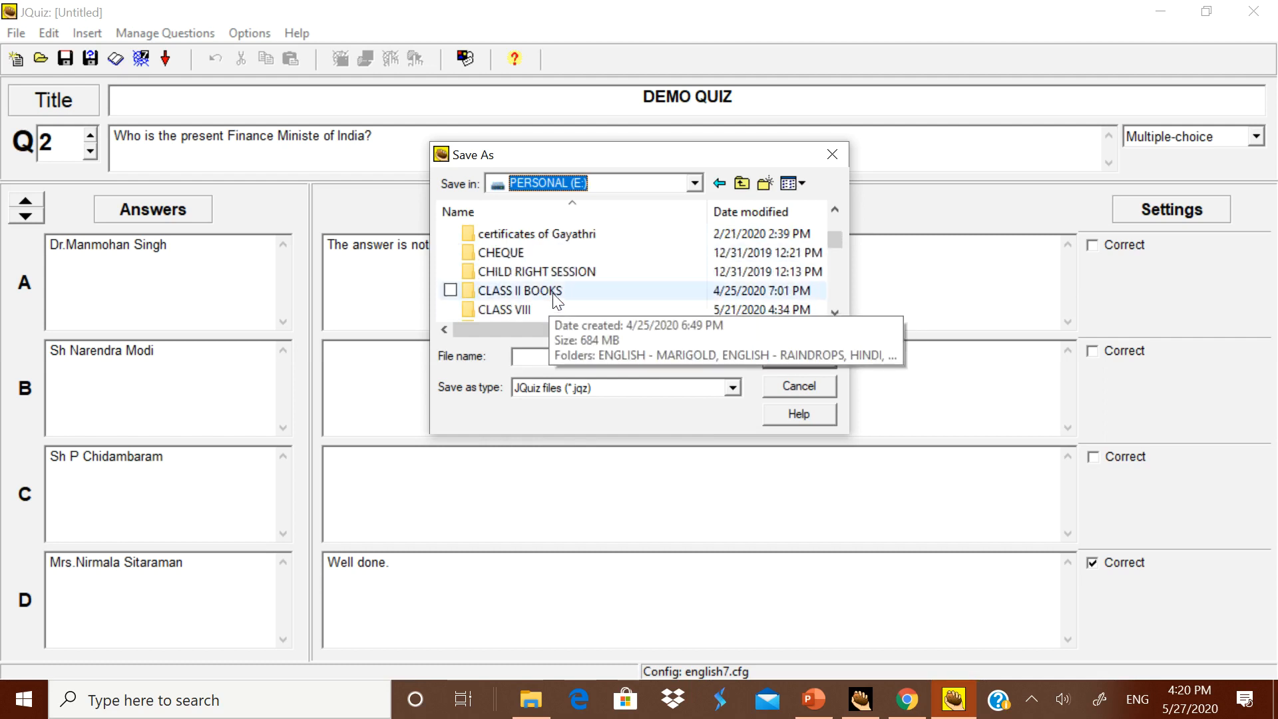
scroll(581, 266, "up", 1)
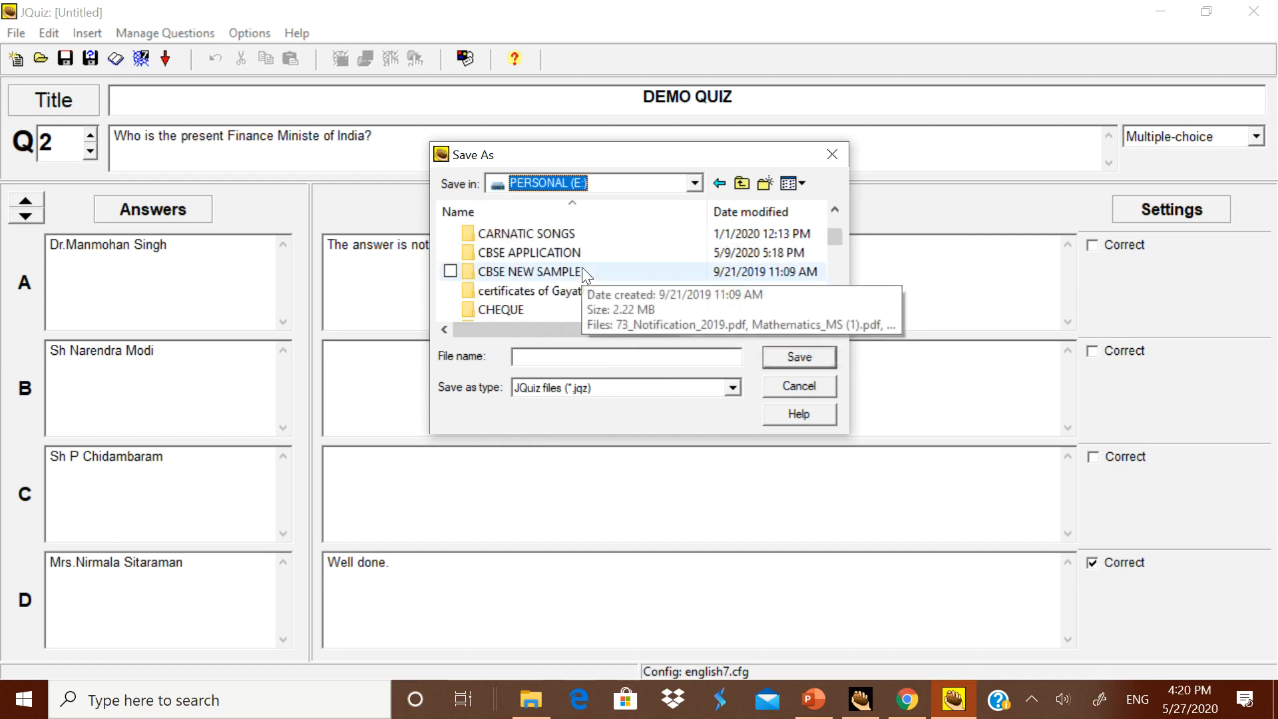
scroll(581, 267, "up", 1)
scroll(582, 268, "down", 2)
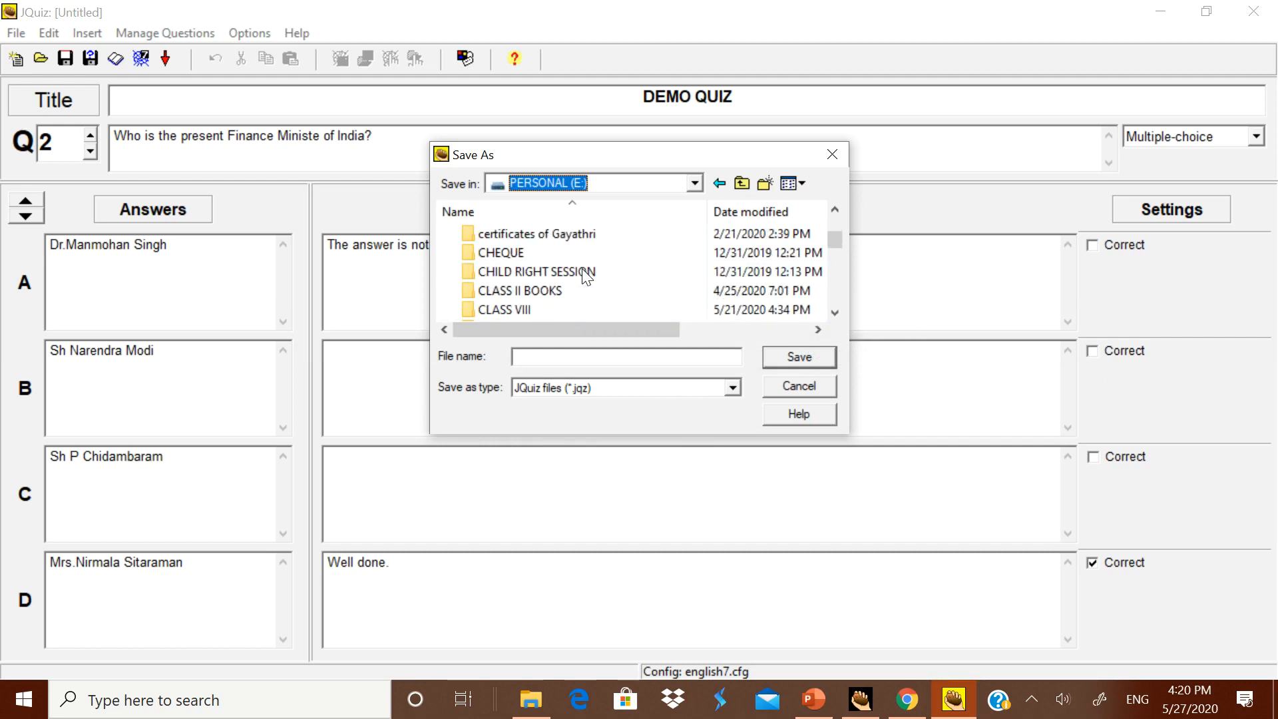
scroll(584, 273, "down", 1)
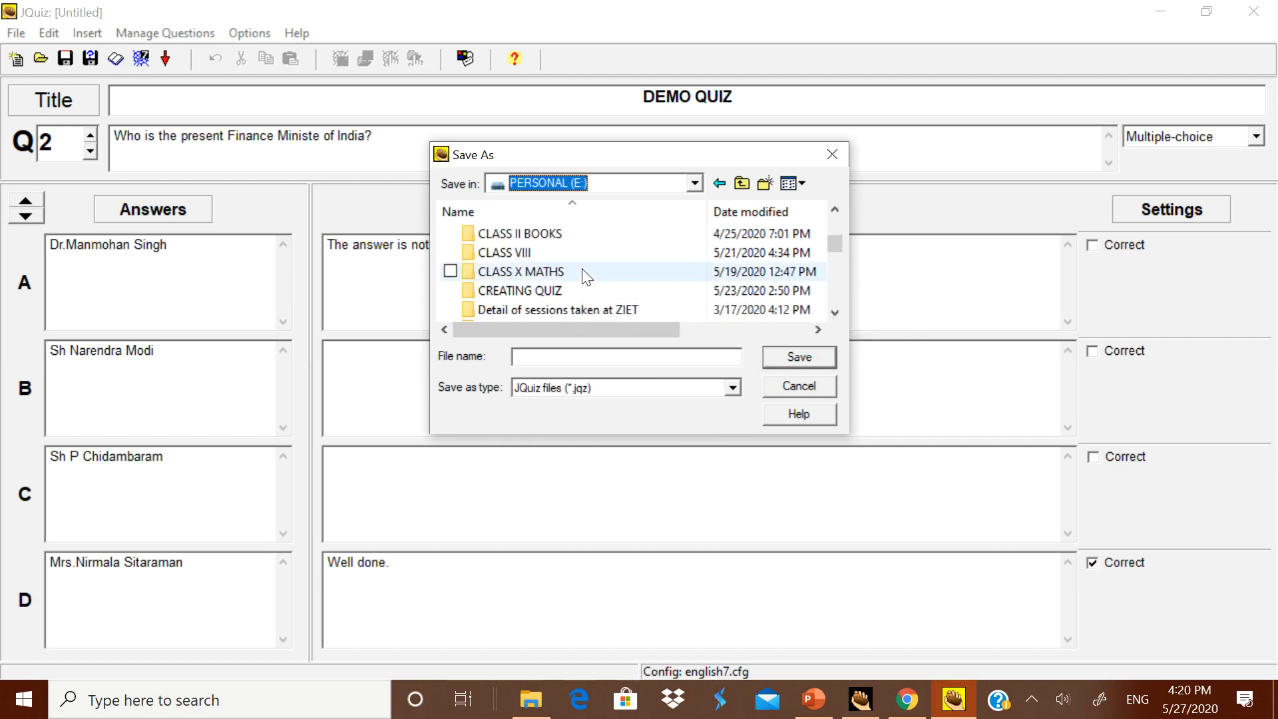
double_click(582, 272)
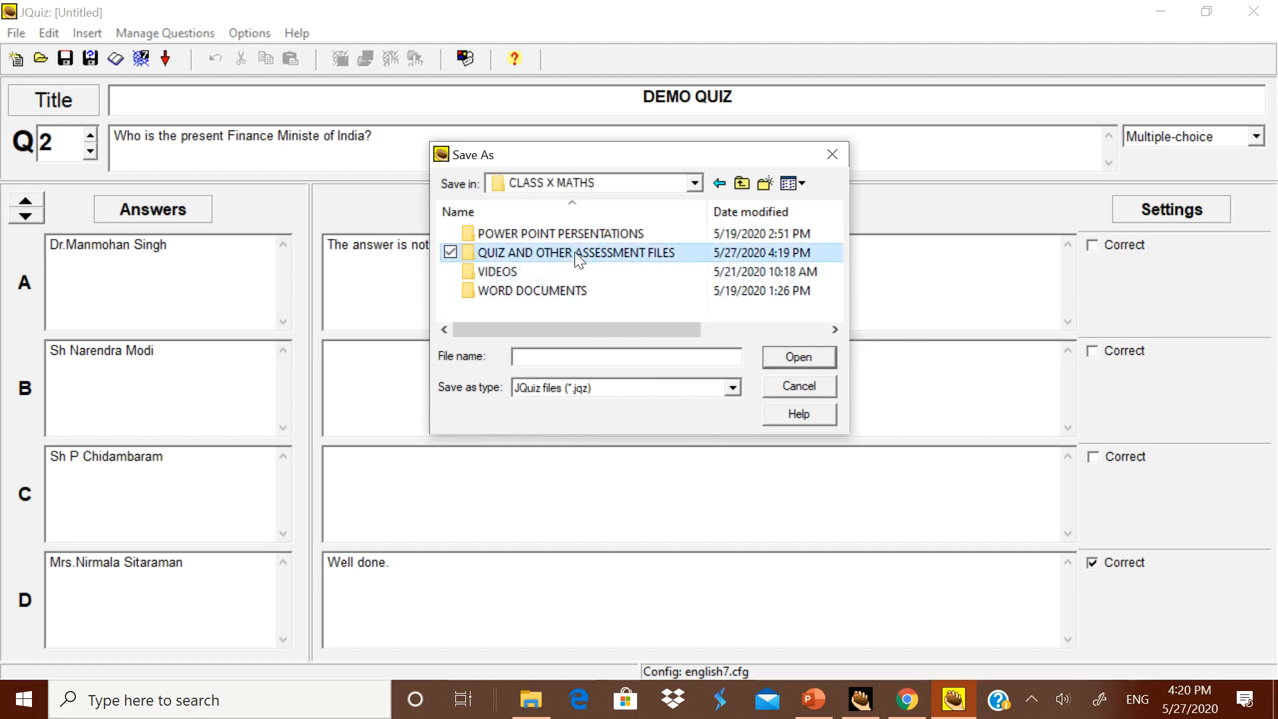
double_click(576, 253)
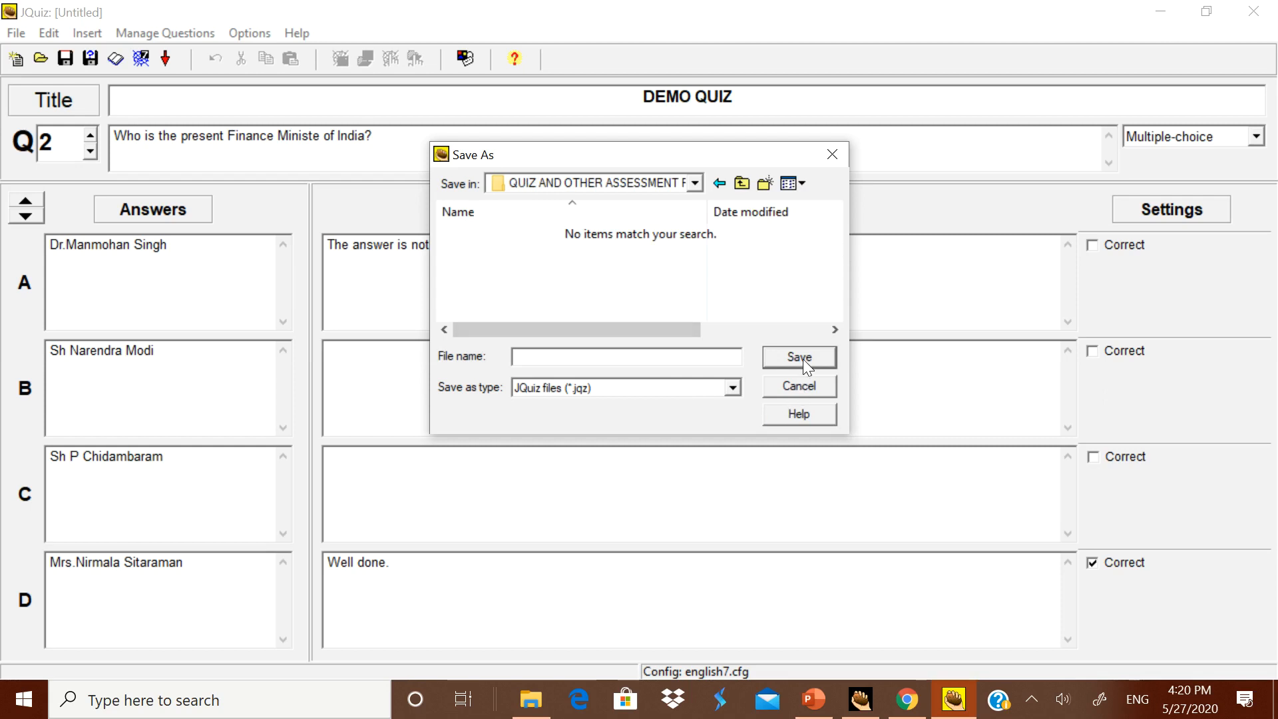
Step: Save the exercise as a JQuiz file named demo
left_click(593, 356)
type("demo")
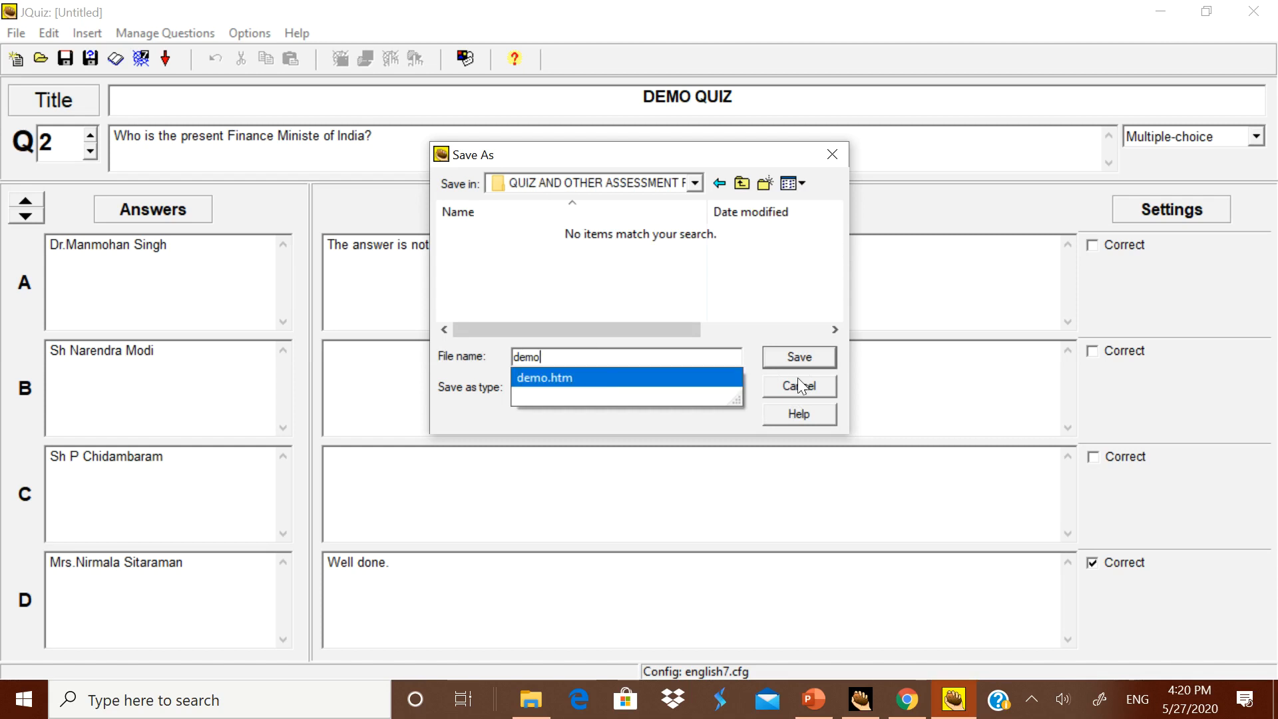
left_click(808, 362)
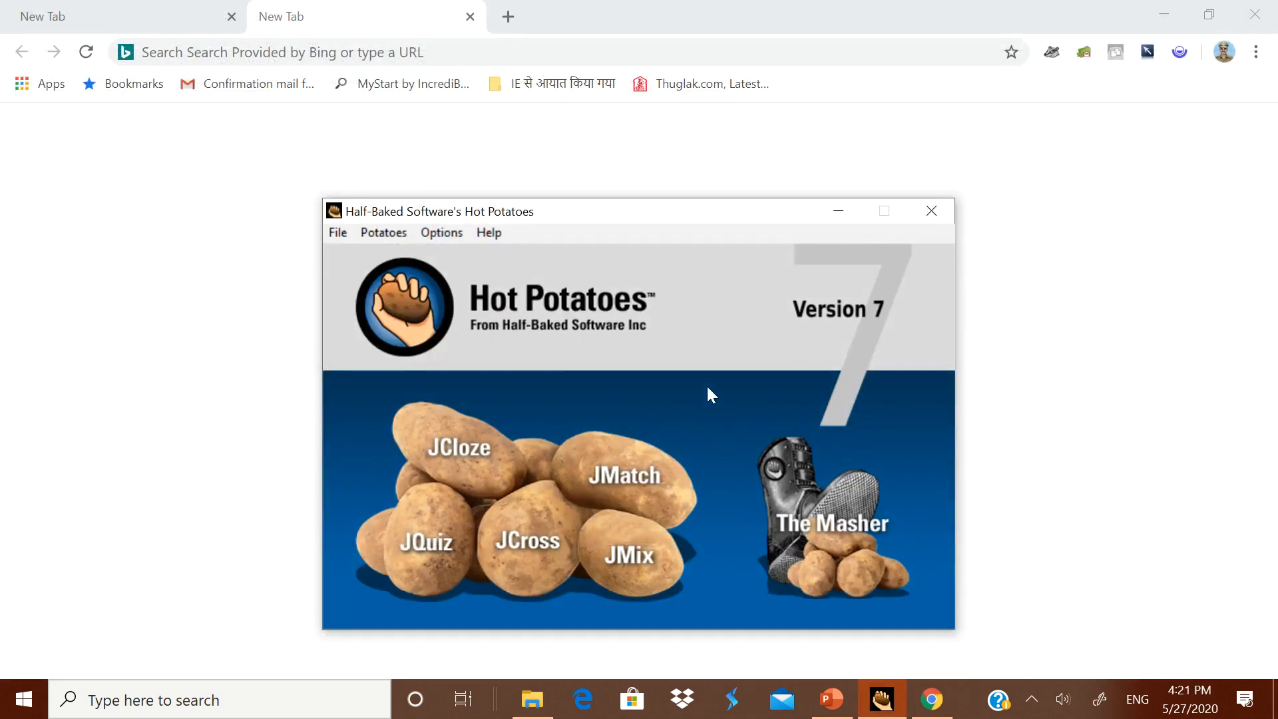
Step: Check the saved demo files in E: > CLASS X MATHS > QUIZ AND OTHER ASSESSMENT FILES using File Explorer, and switch to PowerPoint
left_click(533, 698)
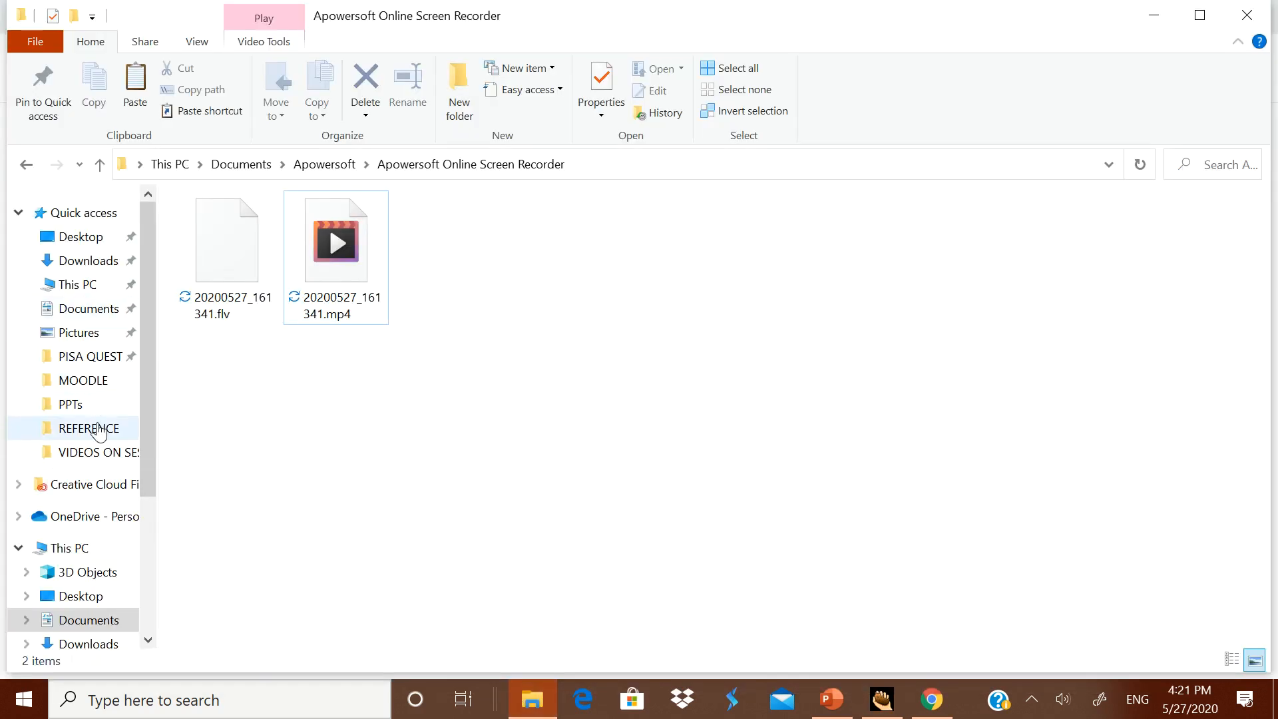
scroll(91, 546, "down", 2)
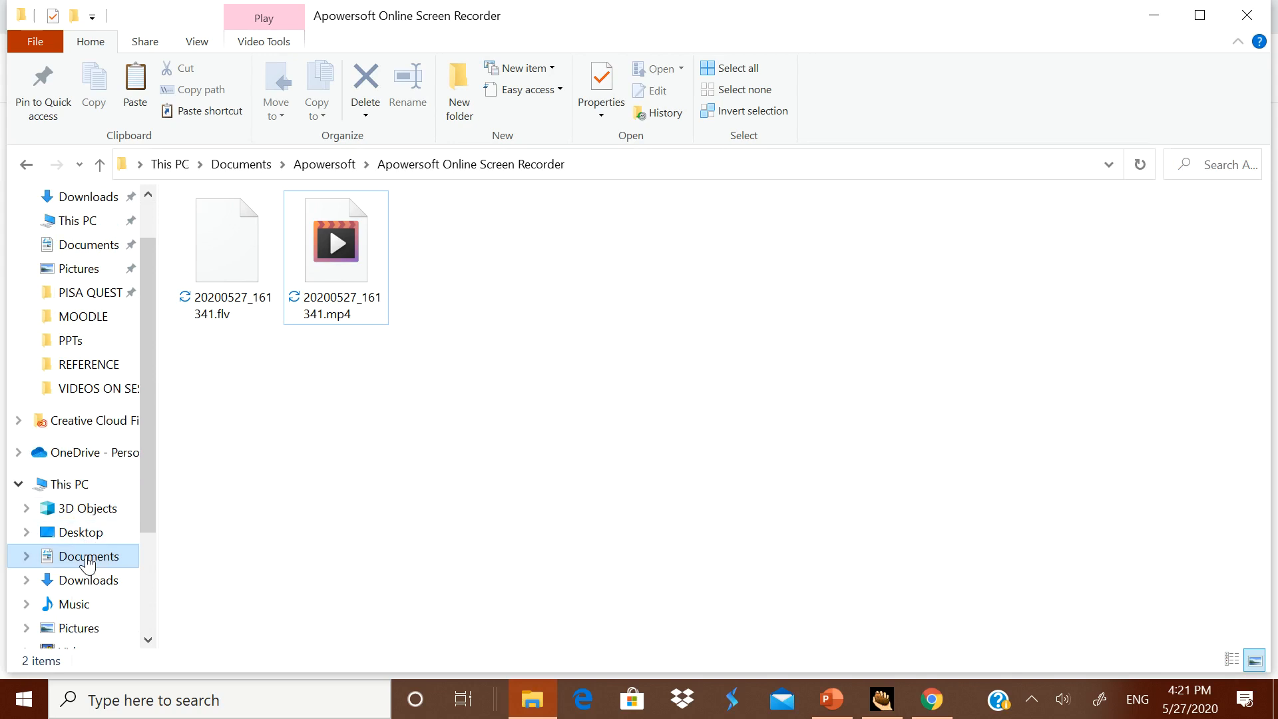
scroll(77, 648, "down", 2)
left_click(80, 630)
scroll(303, 544, "down", 1)
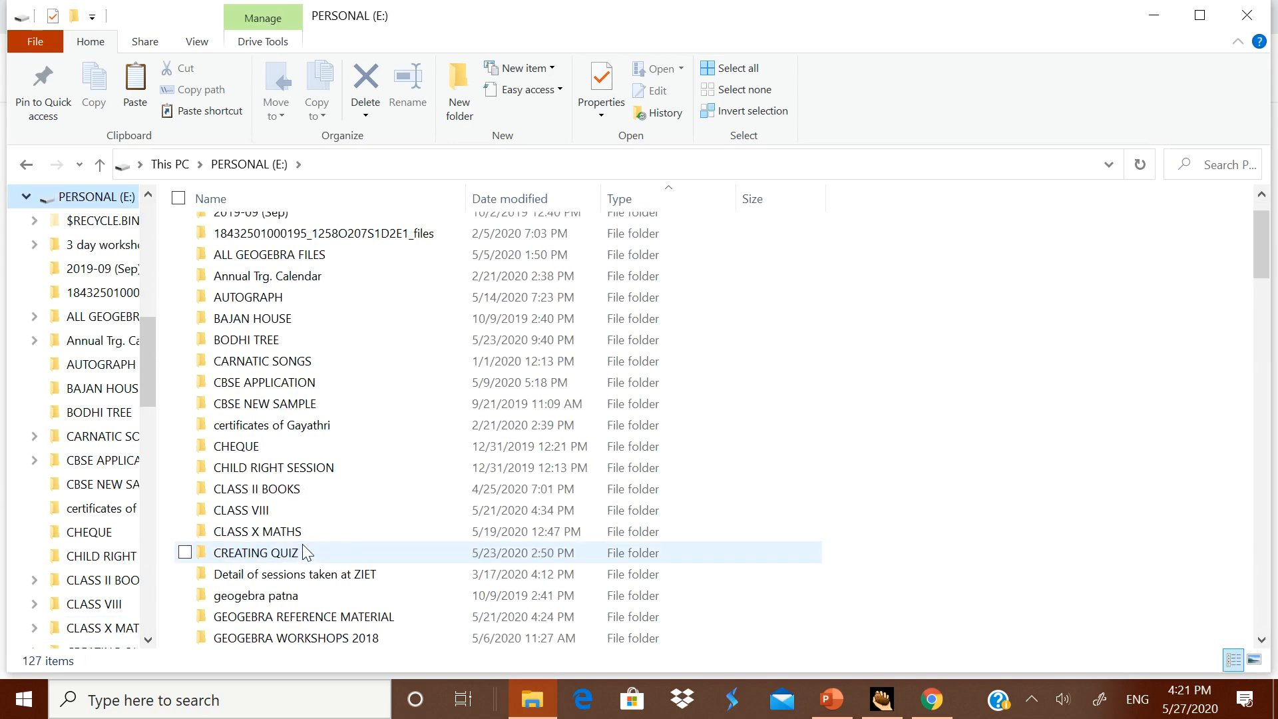
double_click(295, 532)
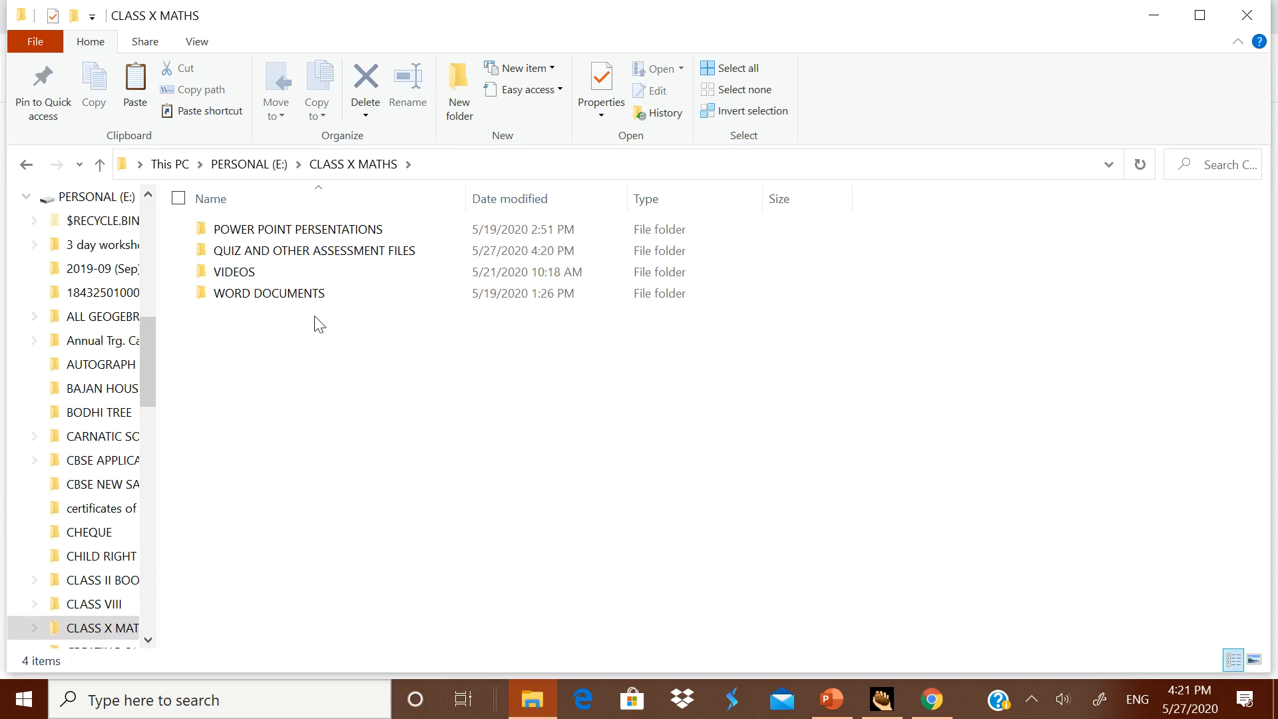
double_click(294, 251)
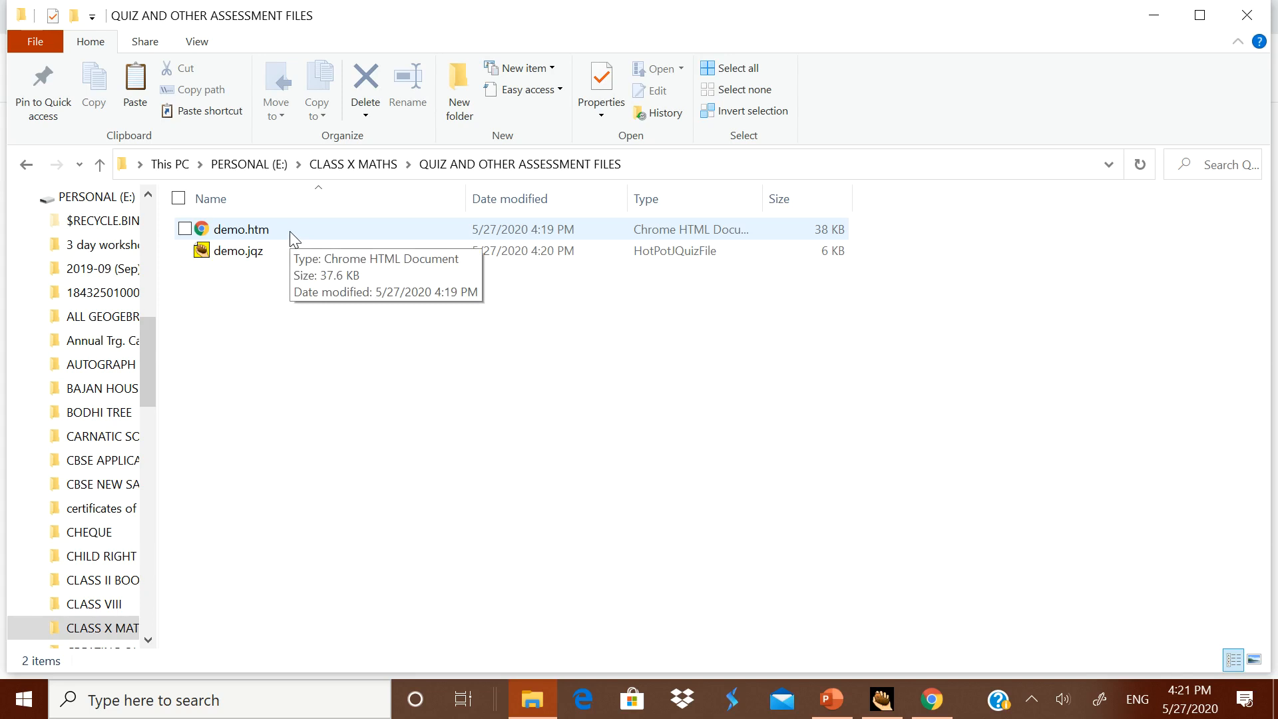
left_click(848, 710)
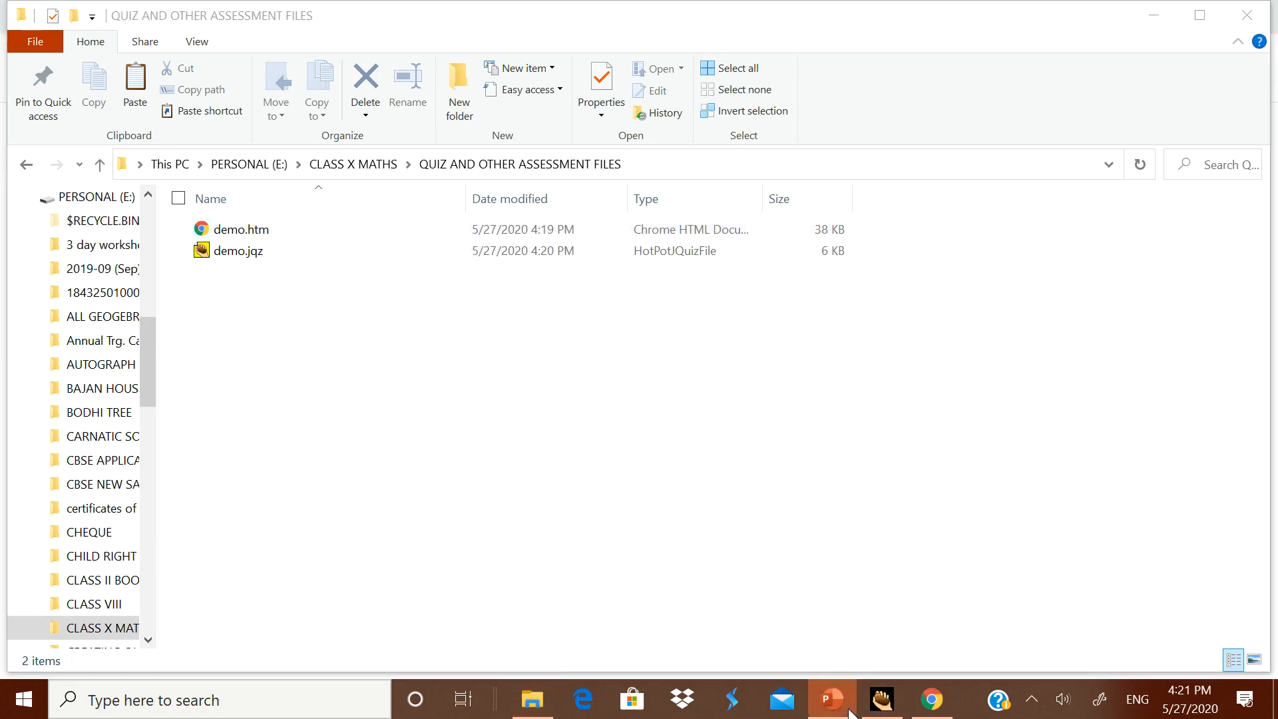